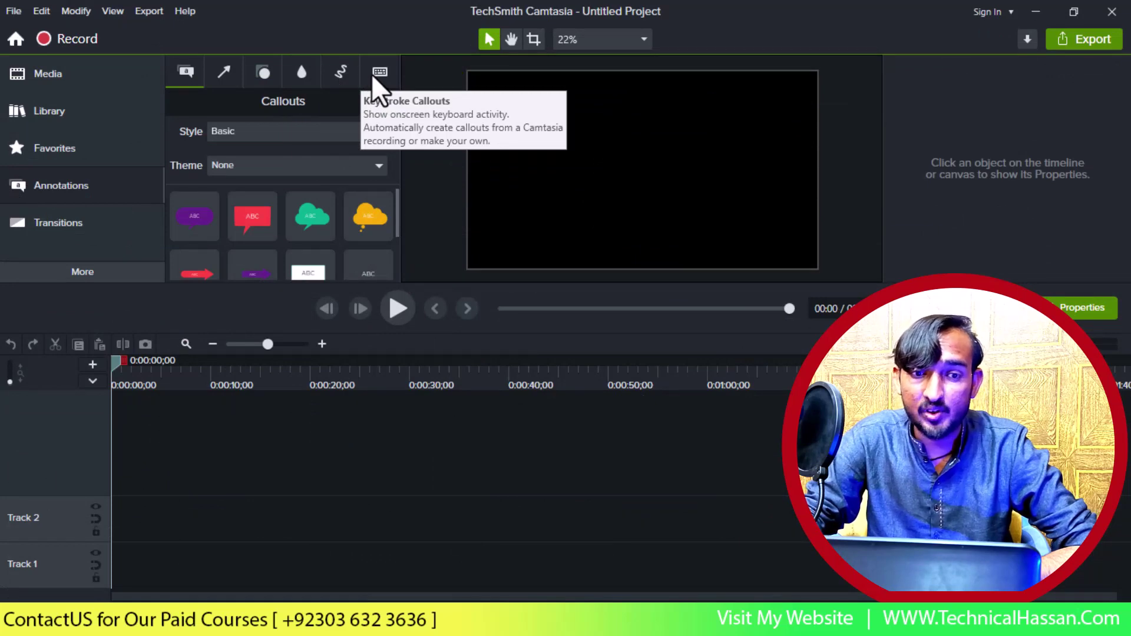
# Browse the available transition types and look through the full collection of transitions
pyautogui.click(132, 222)
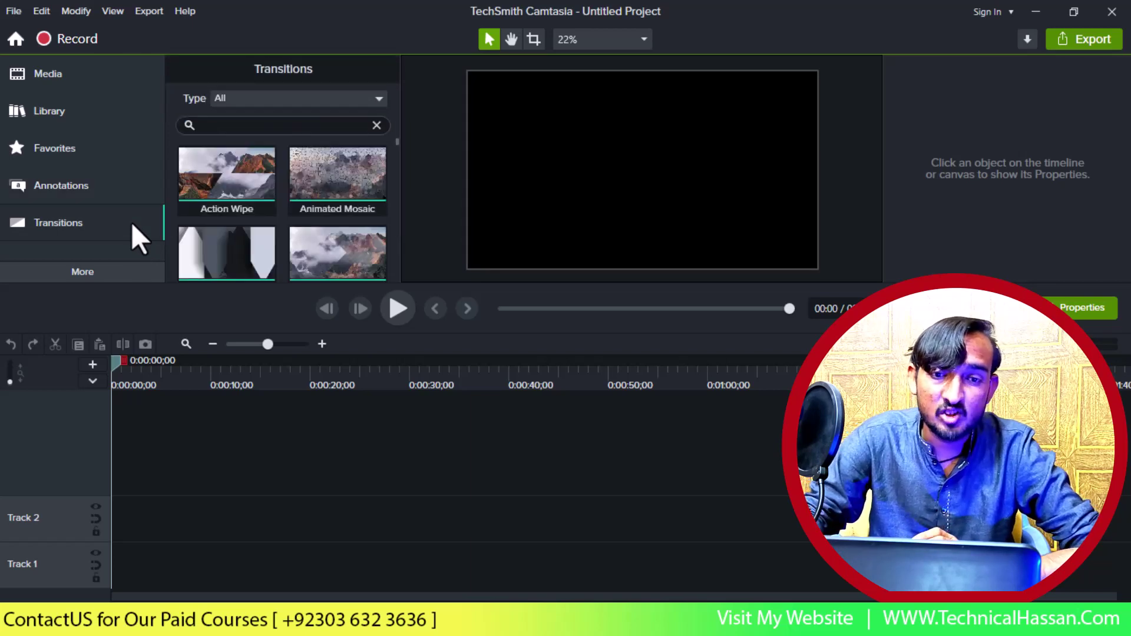
pyautogui.click(348, 98)
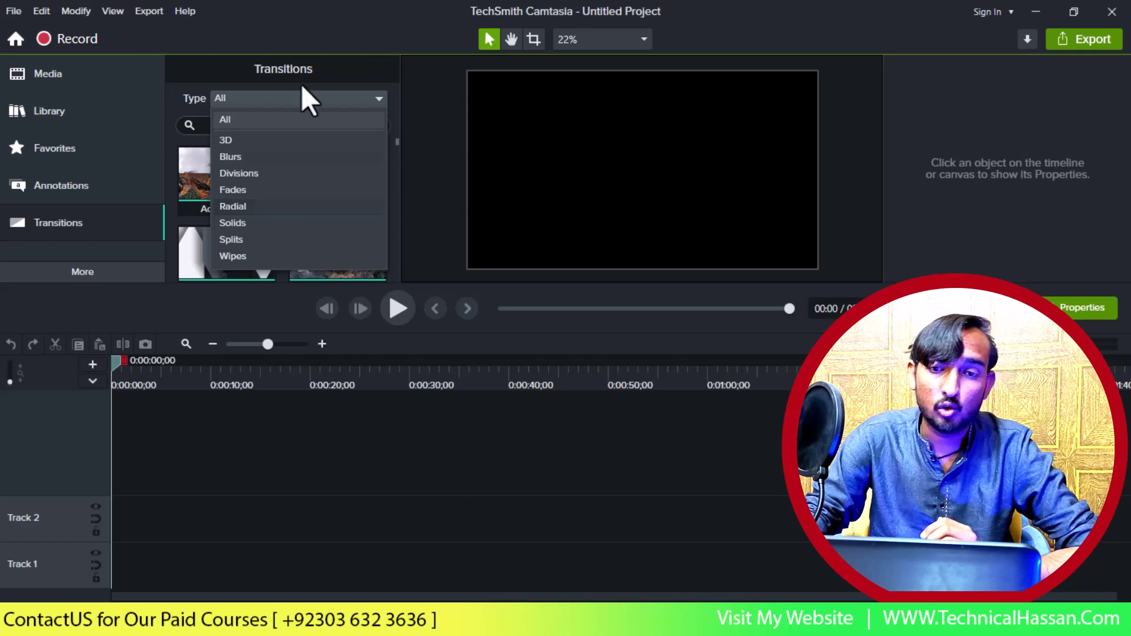
pyautogui.click(364, 97)
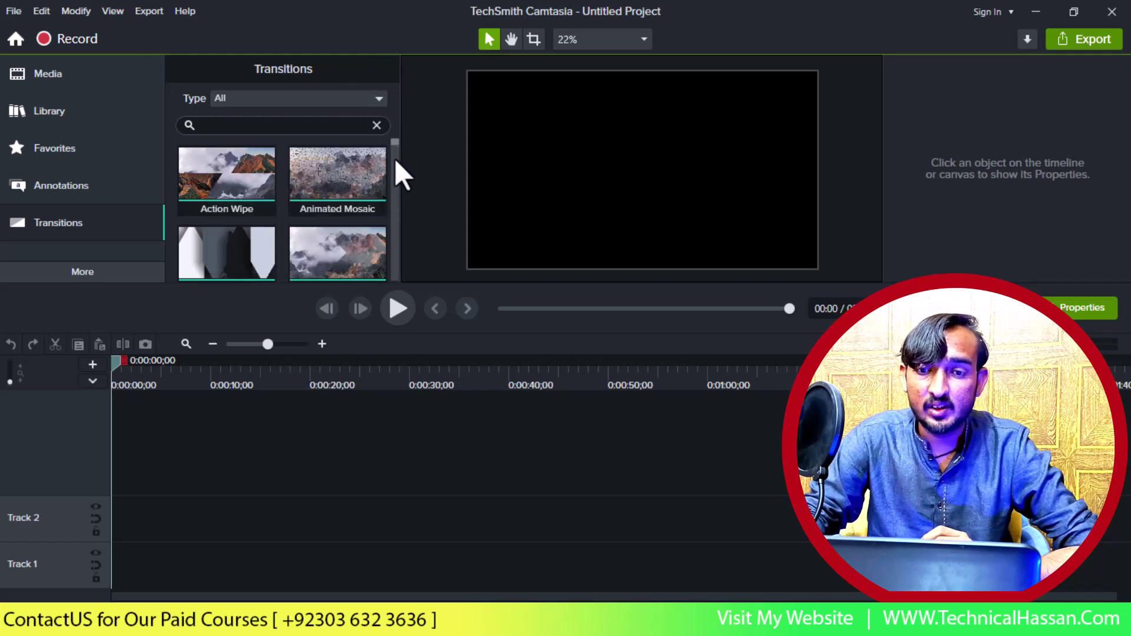
pyautogui.scroll(-5, 395, 158)
pyautogui.scroll(-10, 394, 165)
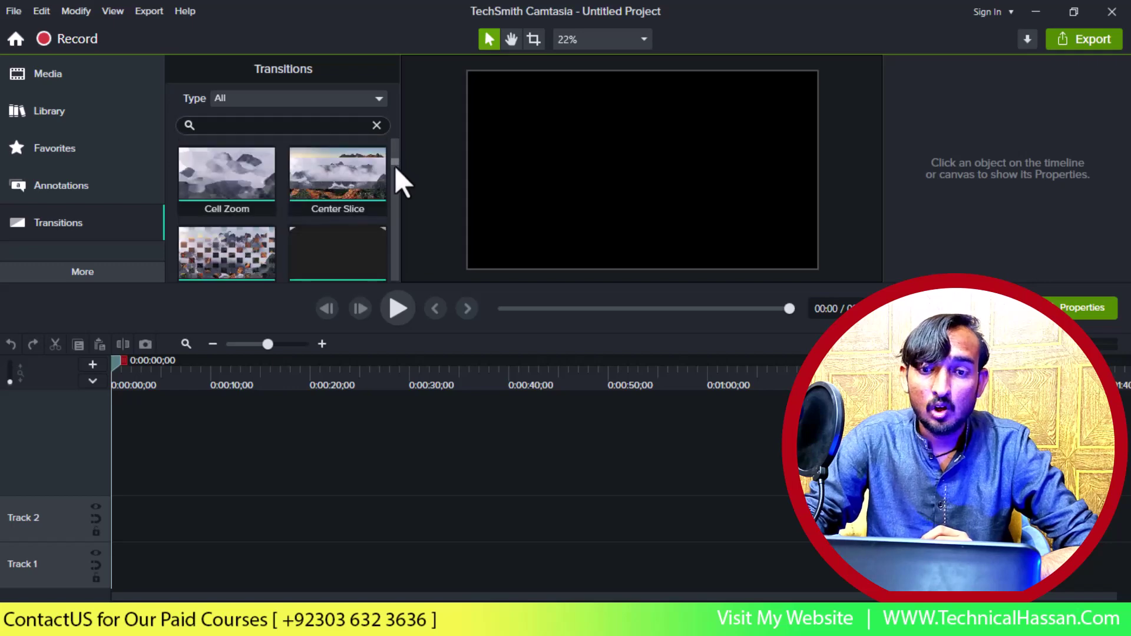
pyautogui.scroll(-10, 396, 265)
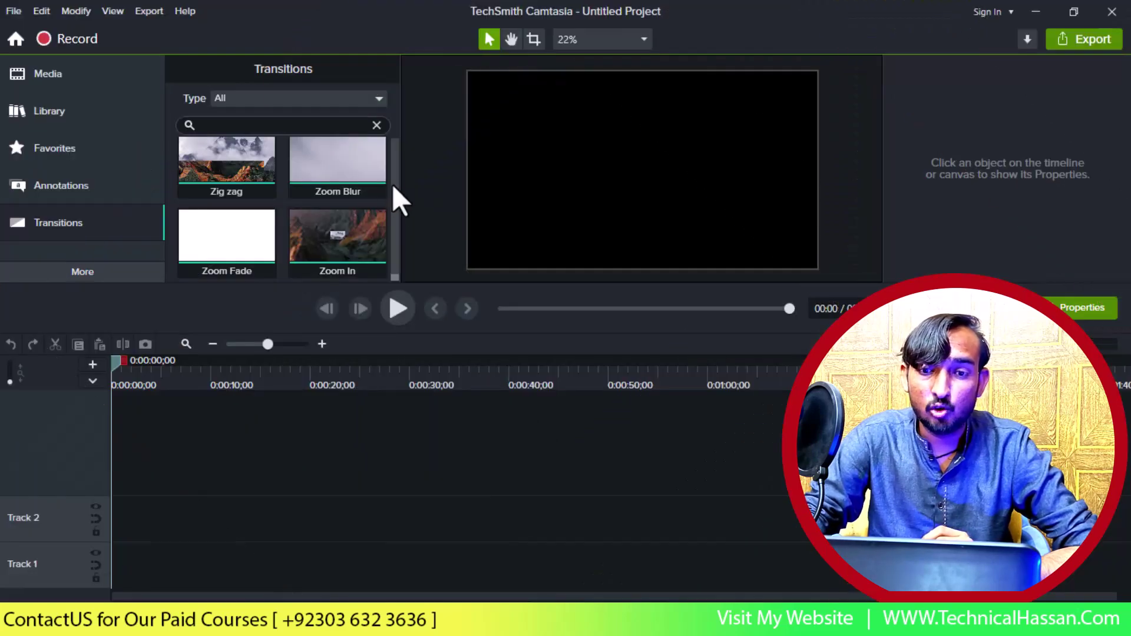
pyautogui.scroll(8, 395, 182)
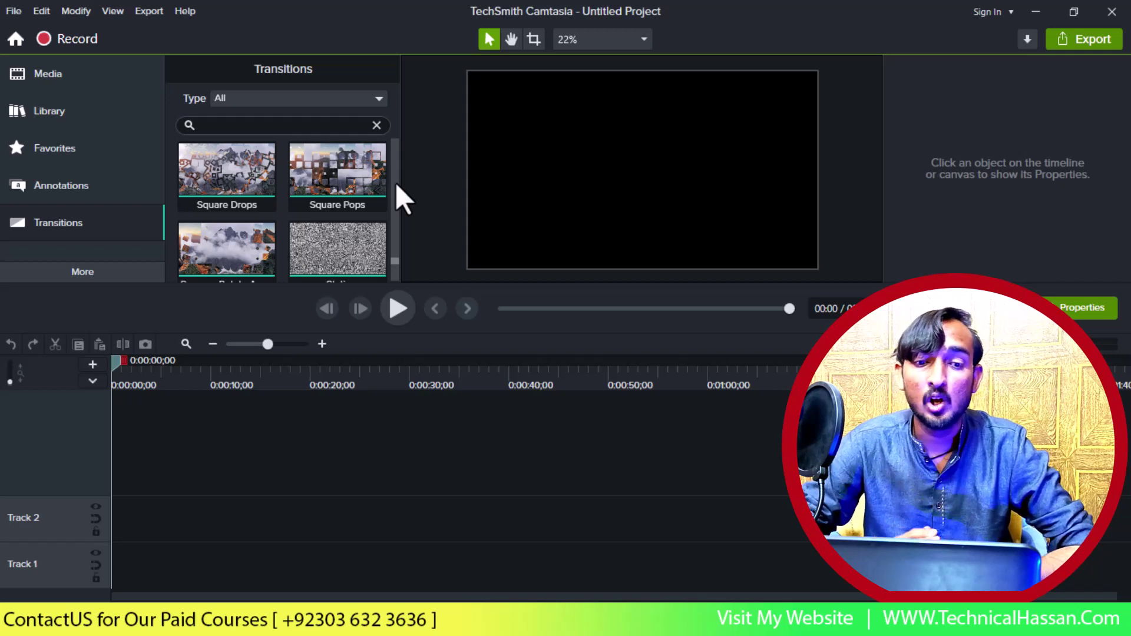
# Import the video VID_20221219_085541 from the Mobil Data folder and place it at the start of Track 2
pyautogui.click(90, 86)
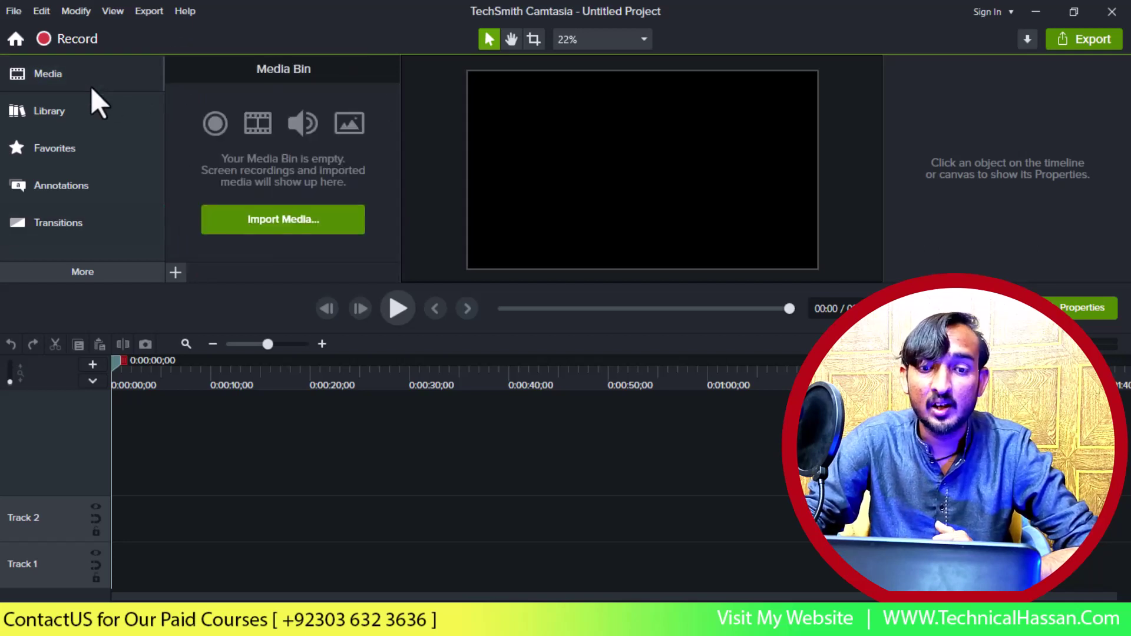
pyautogui.click(314, 231)
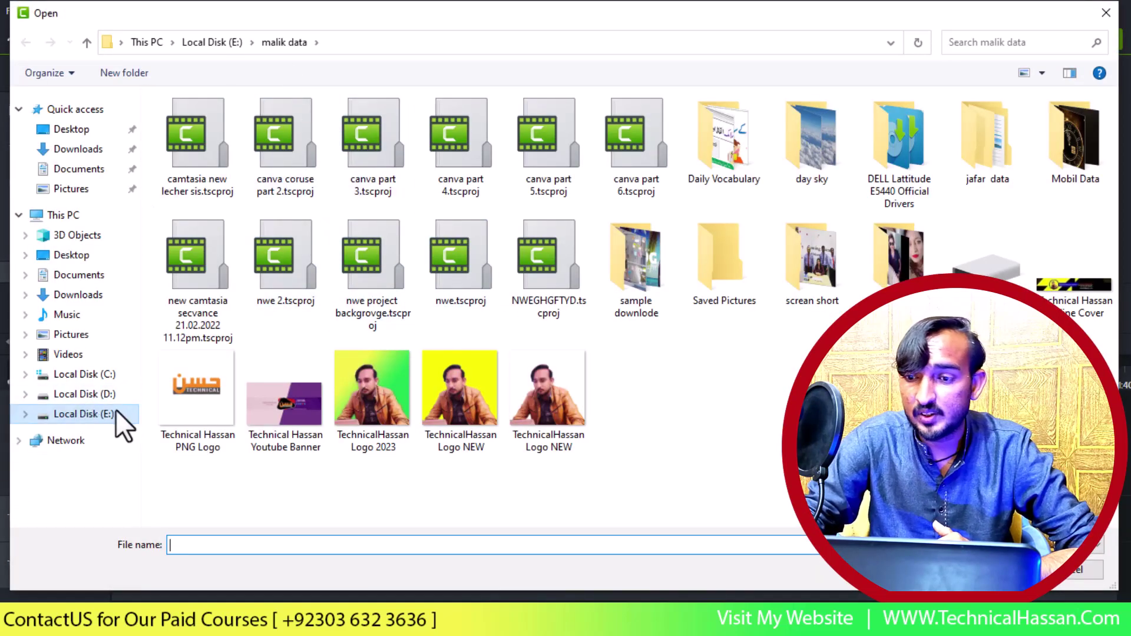
pyautogui.click(1082, 132)
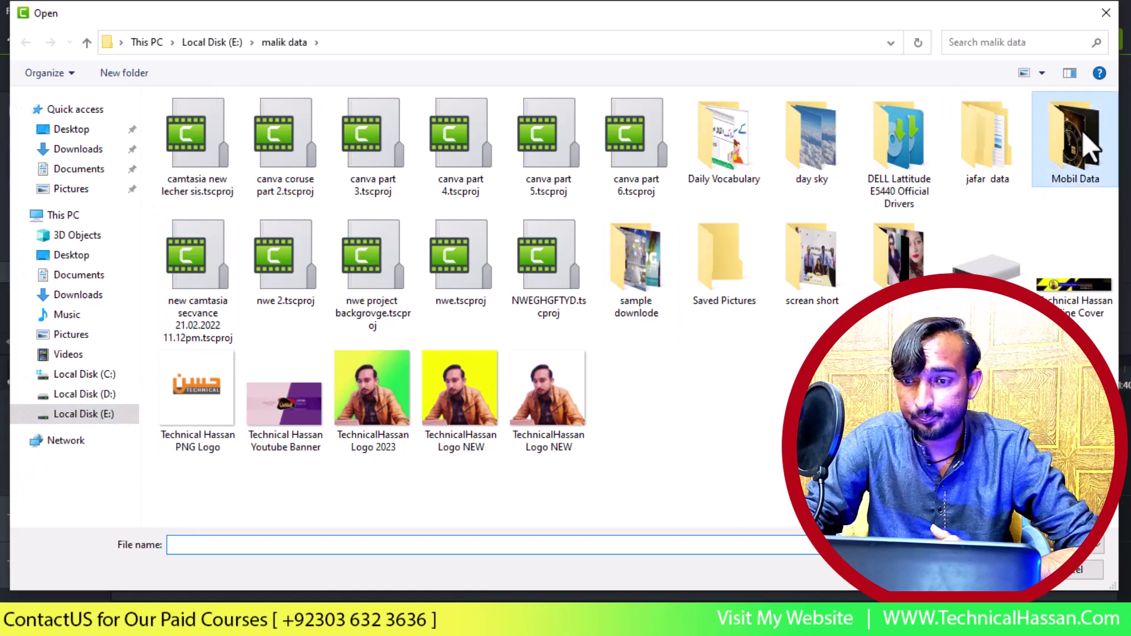
pyautogui.doubleClick(1081, 131)
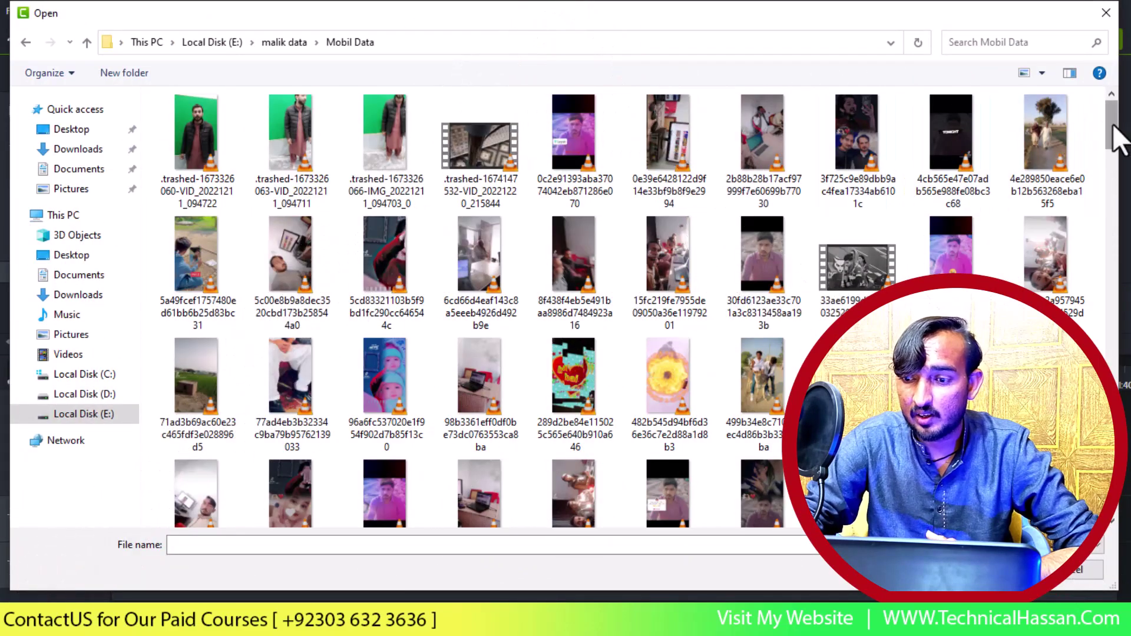
pyautogui.moveTo(1113, 125); pyautogui.dragTo(1111, 519)
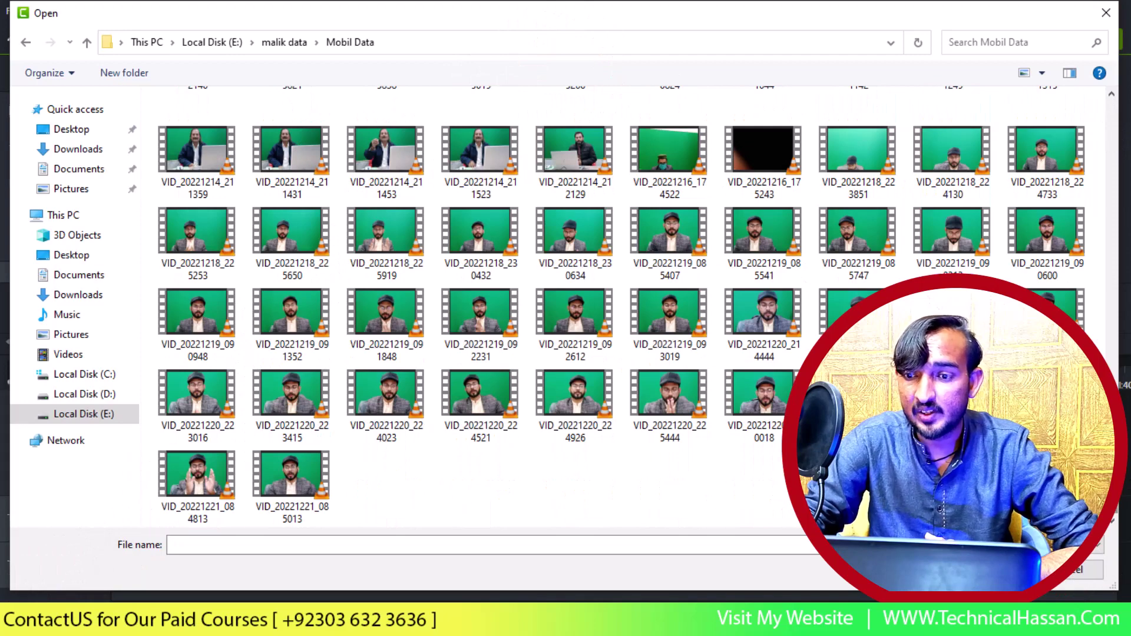
pyautogui.doubleClick(786, 253)
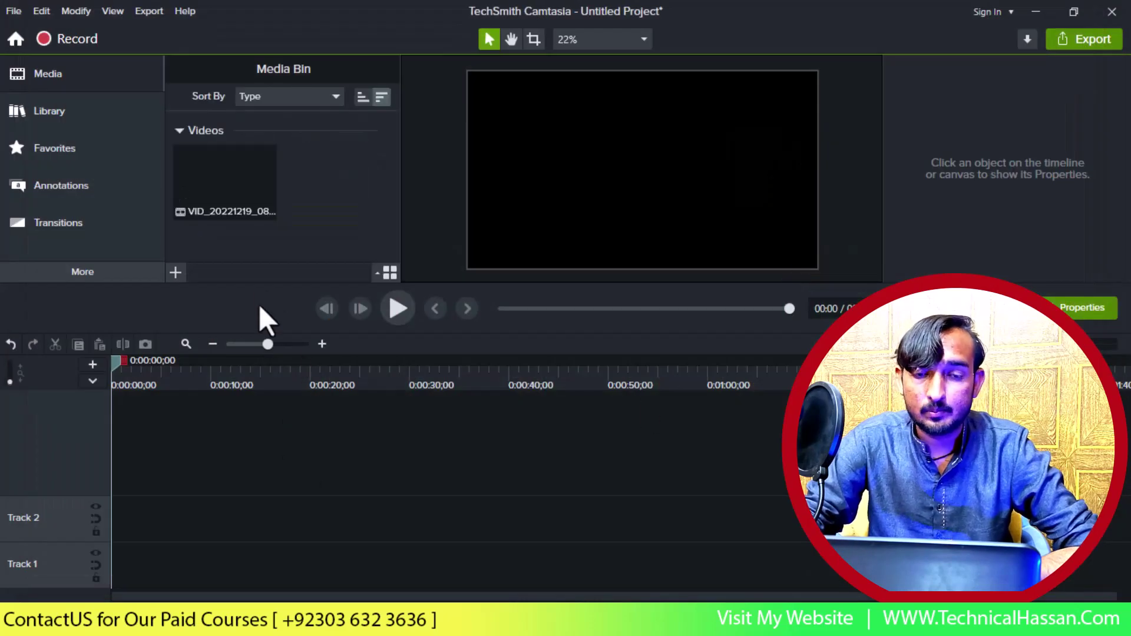
pyautogui.moveTo(250, 524); pyautogui.dragTo(105, 523)
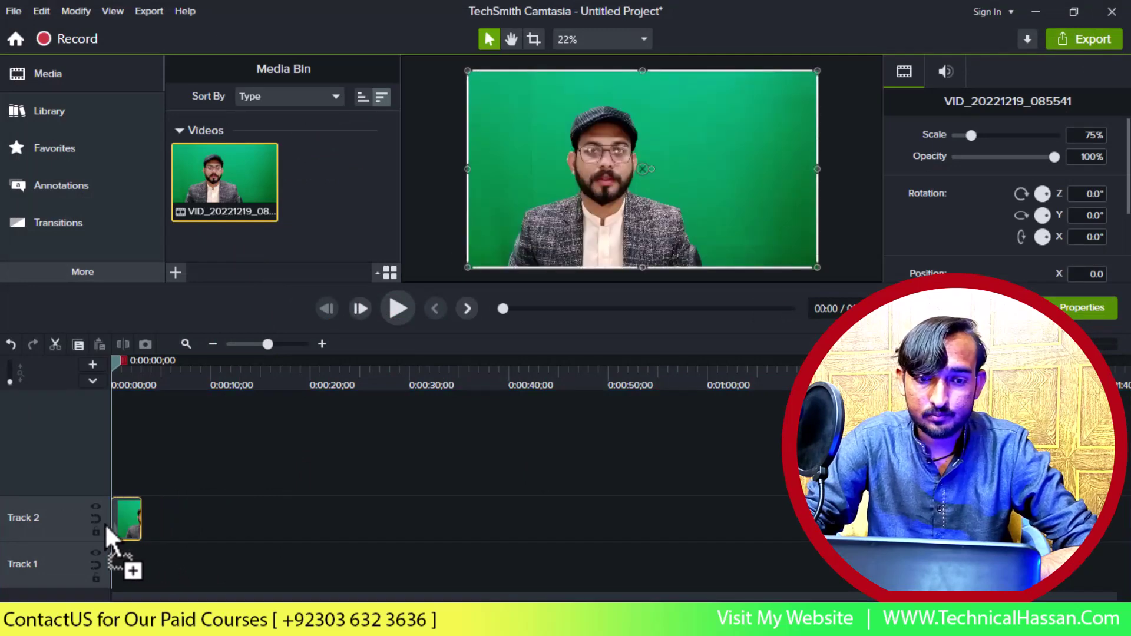
pyautogui.click(128, 371)
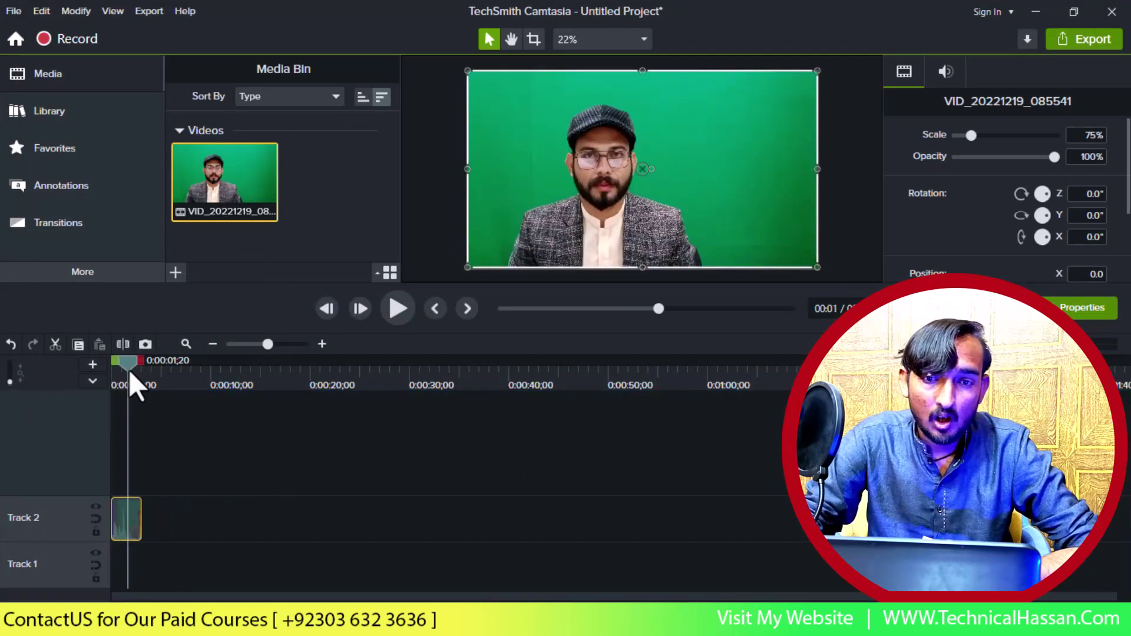
# Add the Square Drops transition to the start of the Track 2 clip and return the playhead to the beginning
pyautogui.click(83, 214)
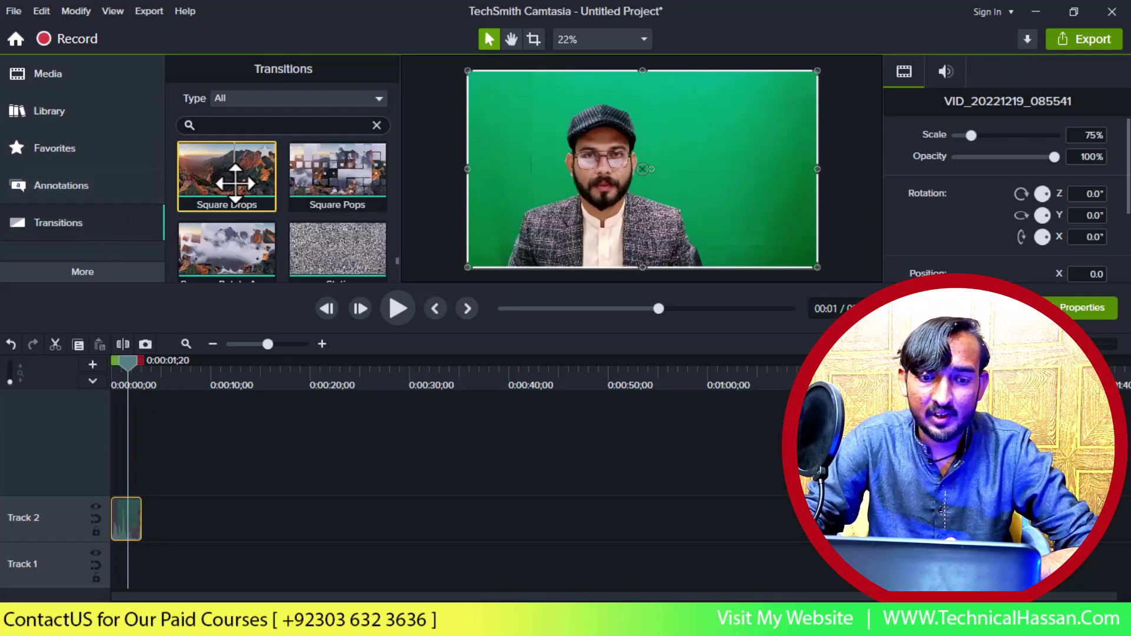
pyautogui.moveTo(232, 182); pyautogui.dragTo(115, 508)
pyautogui.click(118, 512)
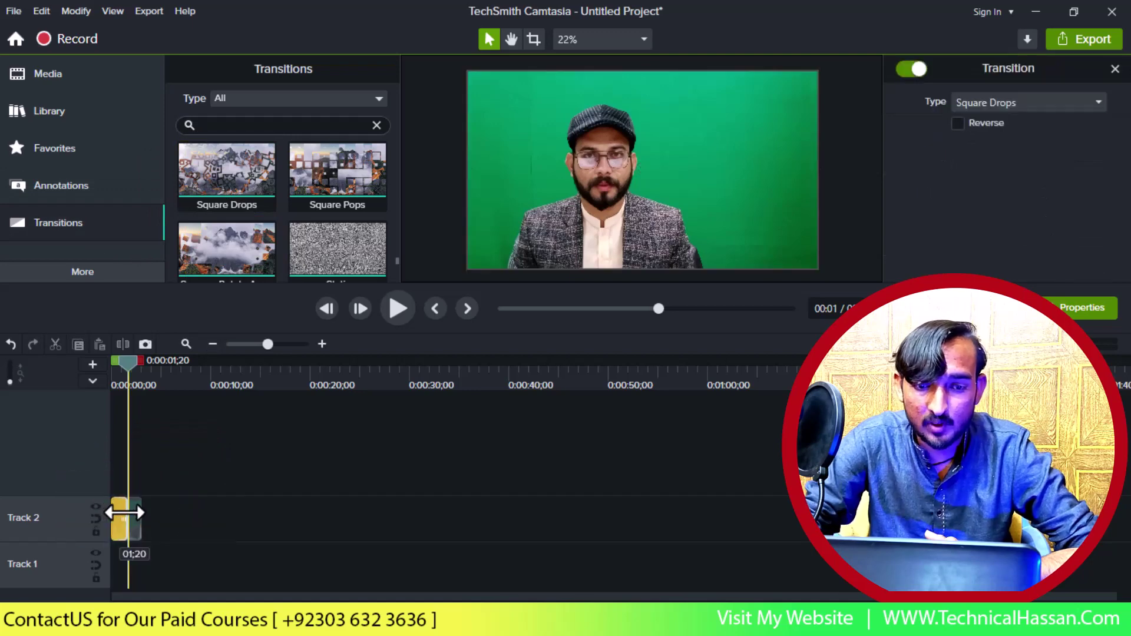
pyautogui.moveTo(127, 363); pyautogui.dragTo(108, 360)
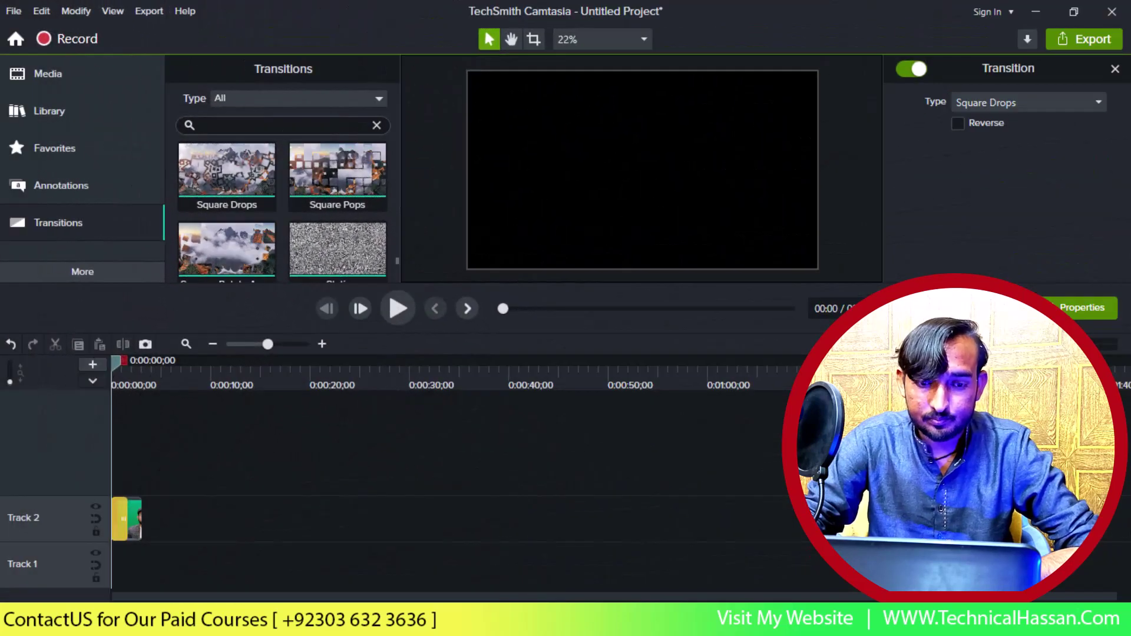
# Silence the audio of the video clip on Track 2
pyautogui.click(132, 529)
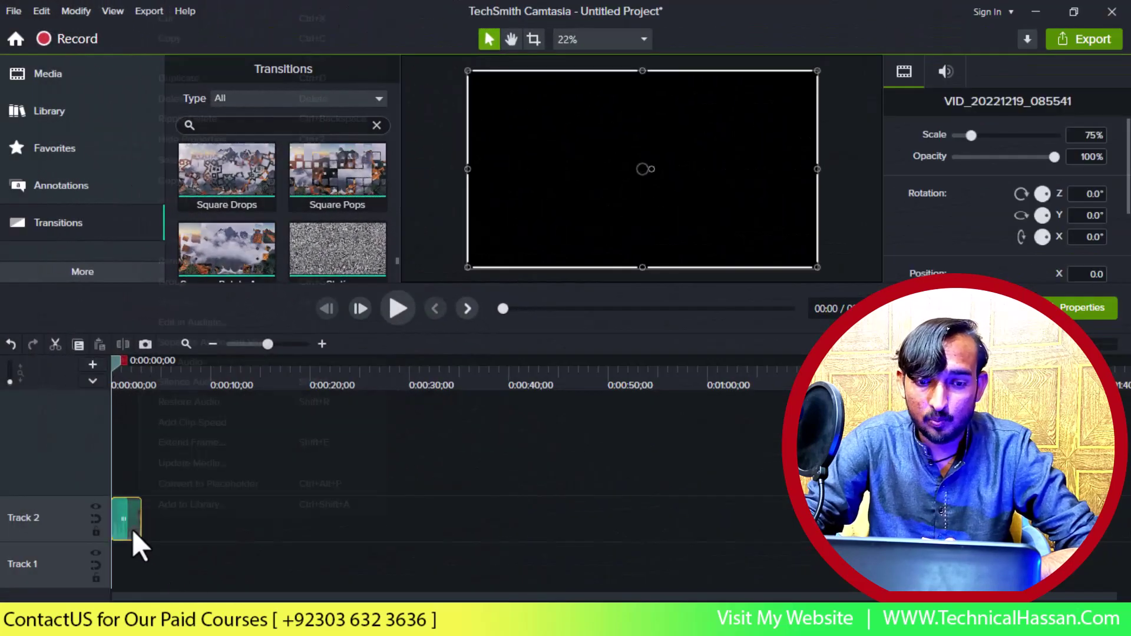
pyautogui.rightClick(132, 529)
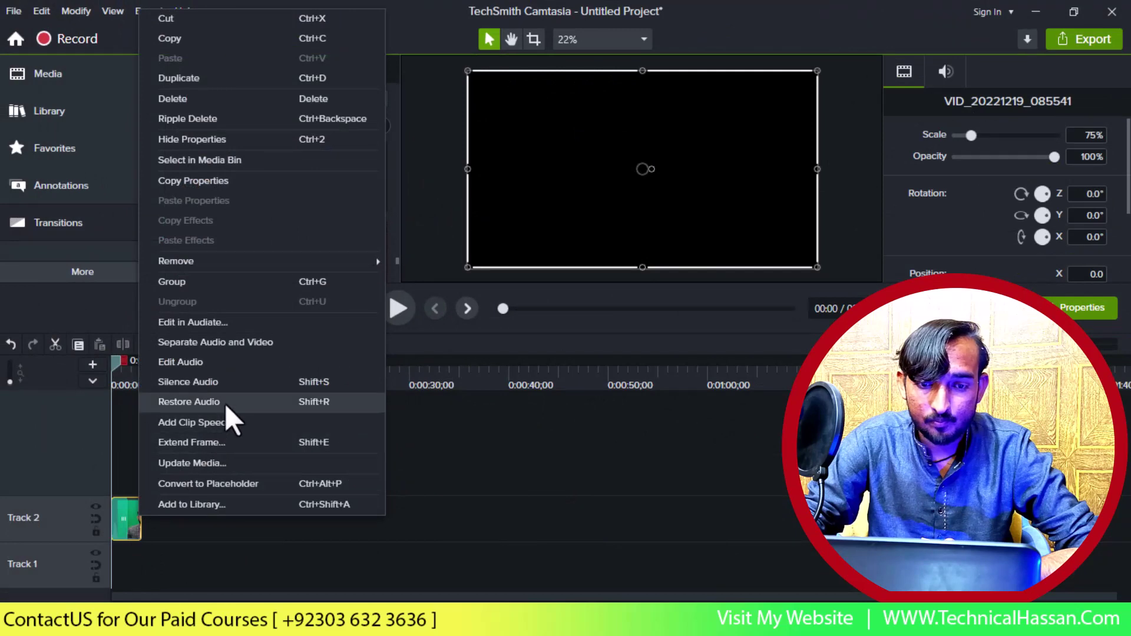
pyautogui.click(220, 384)
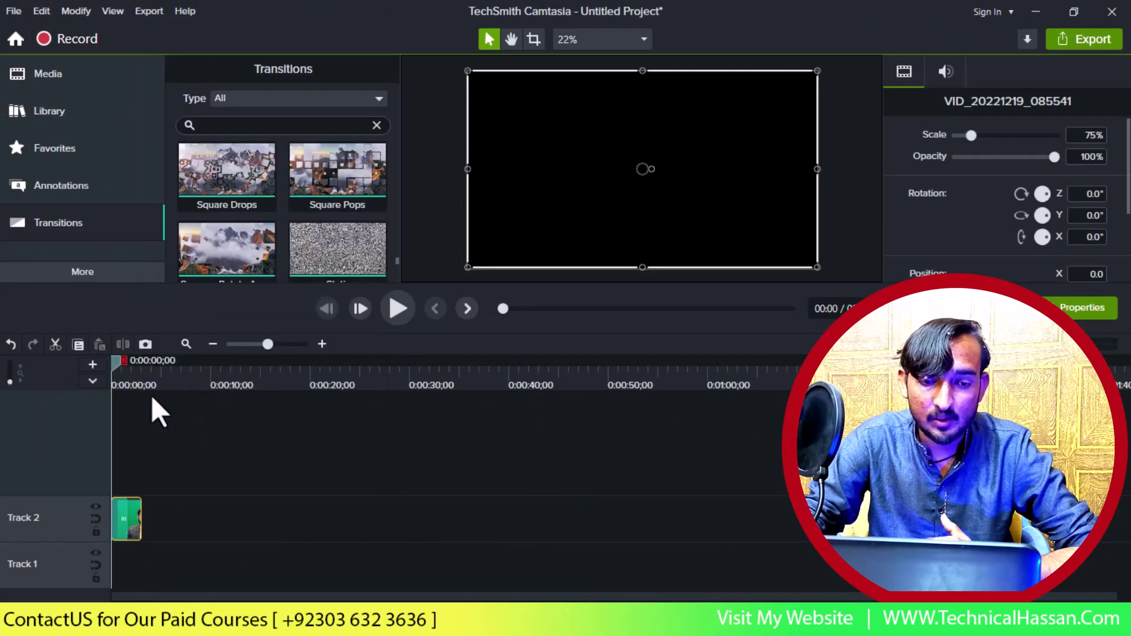
# Add the Static transition to the end of the Track 2 clip and preview the clip from the beginning
pyautogui.press('space')
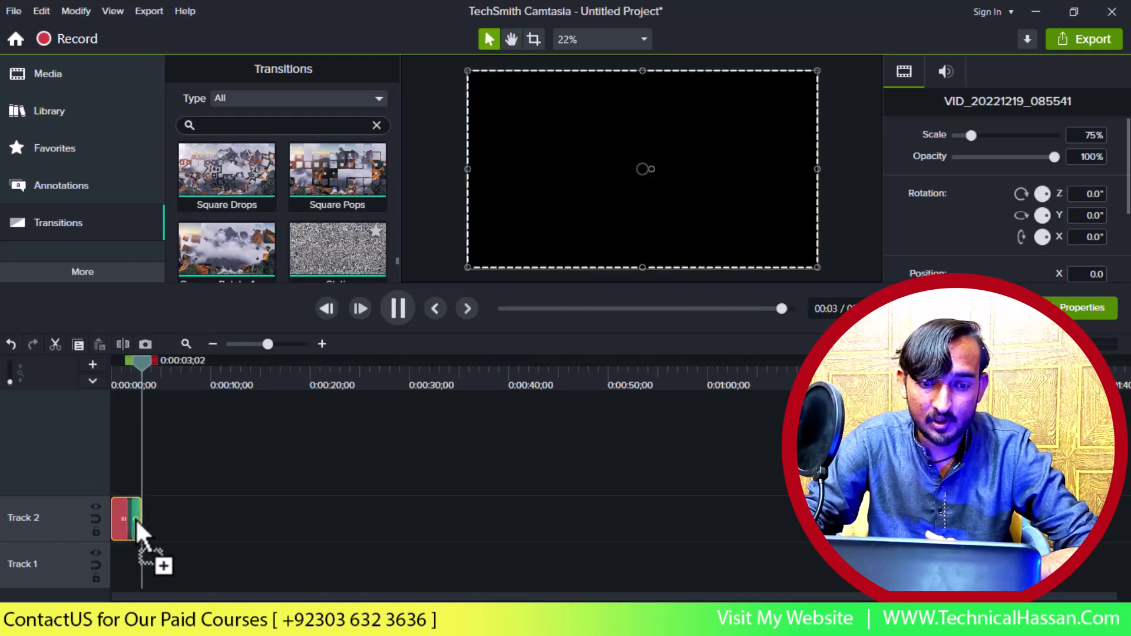
pyautogui.click(137, 518)
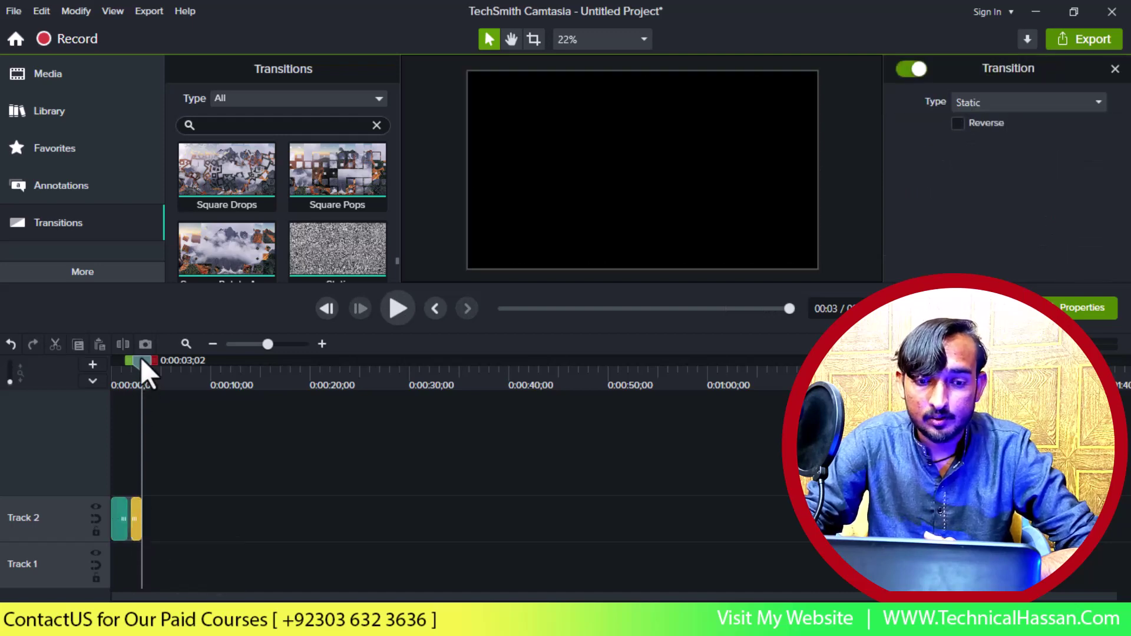
pyautogui.moveTo(140, 357); pyautogui.dragTo(113, 353)
pyautogui.press('space')
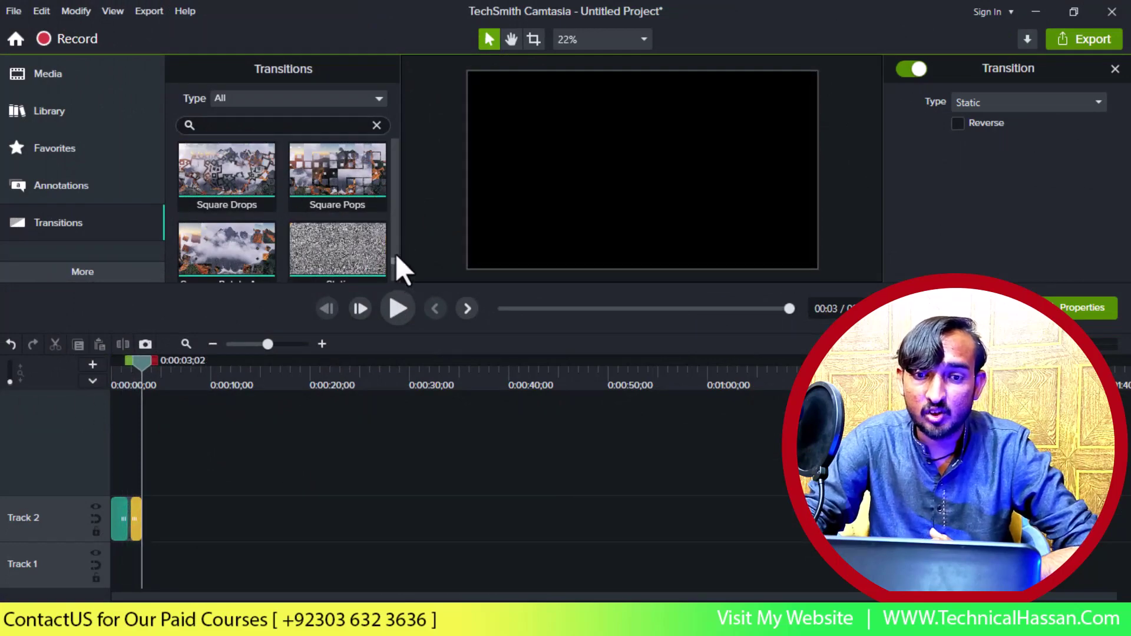
# Remove the transitions from the start and end of the Track 2 clip
pyautogui.moveTo(394, 259); pyautogui.dragTo(380, 1)
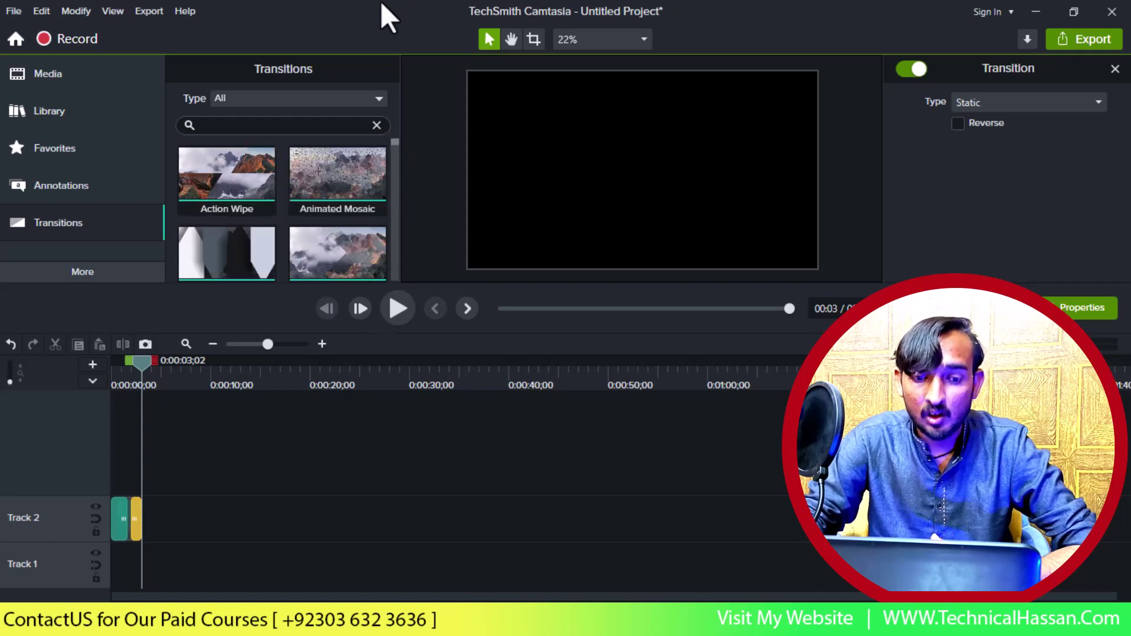
pyautogui.click(131, 510)
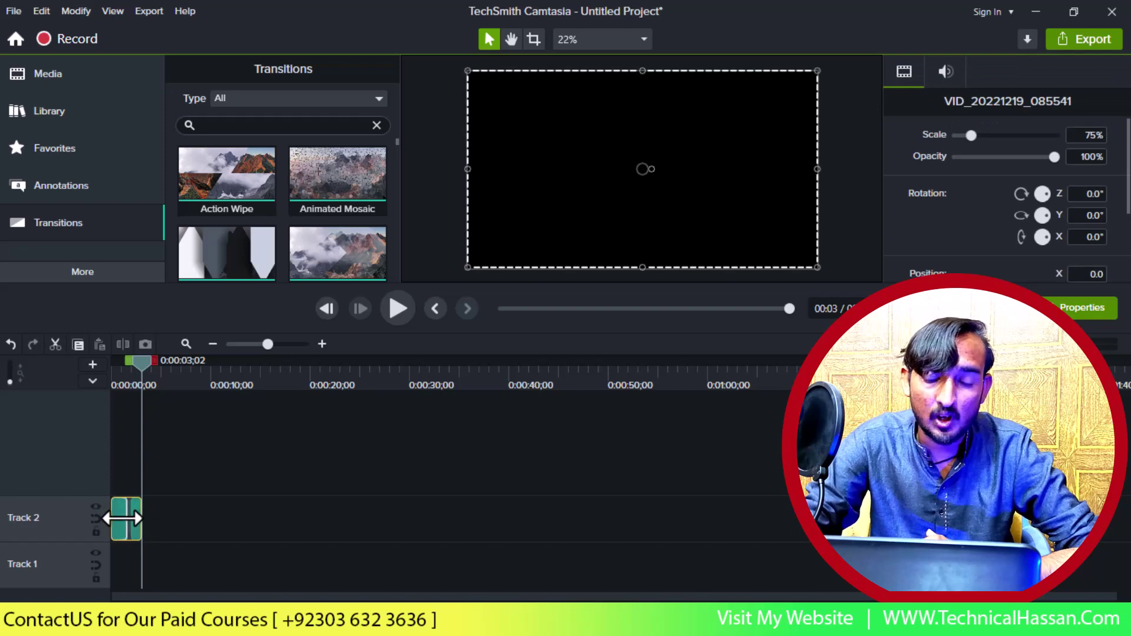
pyautogui.click(123, 518)
pyautogui.click(108, 518)
pyautogui.click(135, 521)
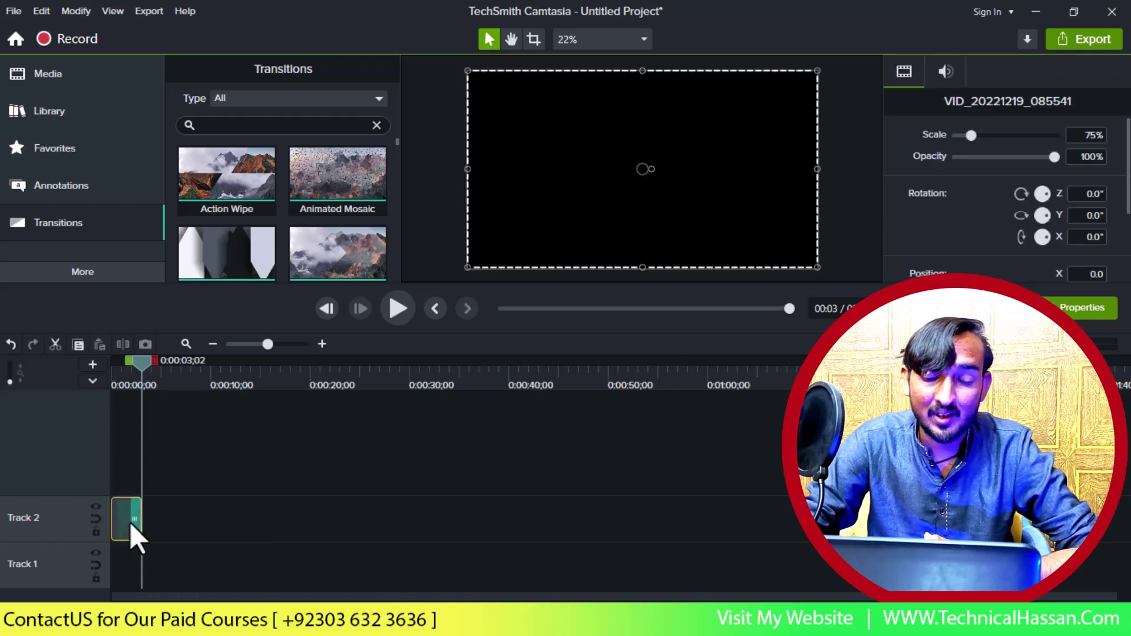
pyautogui.click(143, 522)
pyautogui.moveTo(144, 522); pyautogui.dragTo(133, 524)
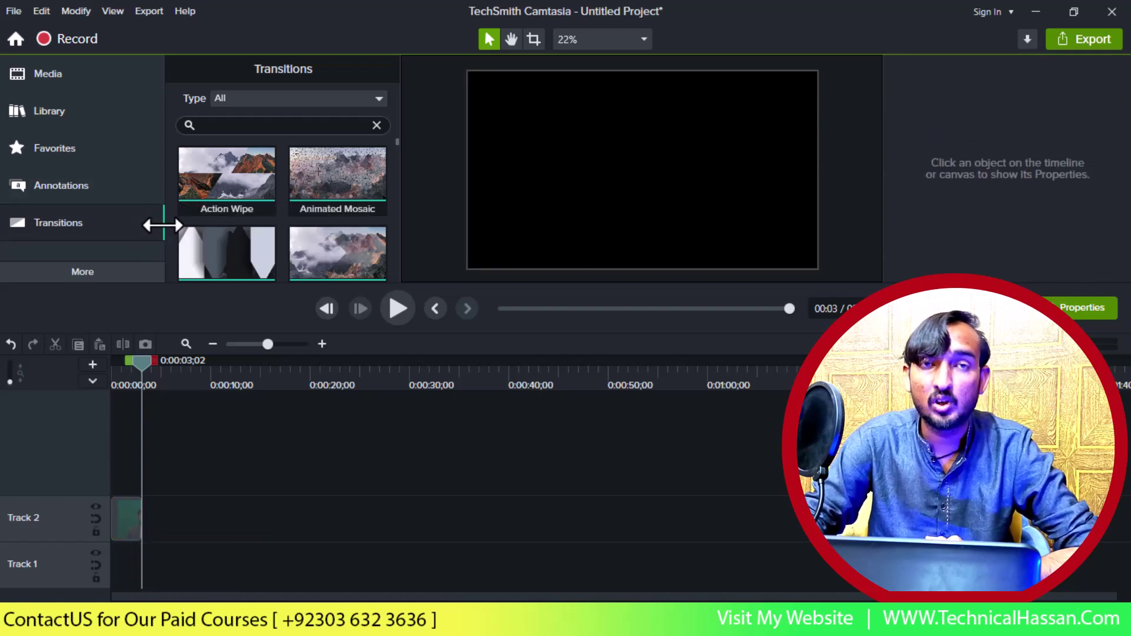
# Apply the Explode behavior to the Track 2 clip and preview it from the beginning
pyautogui.moveTo(164, 270); pyautogui.dragTo(156, 271)
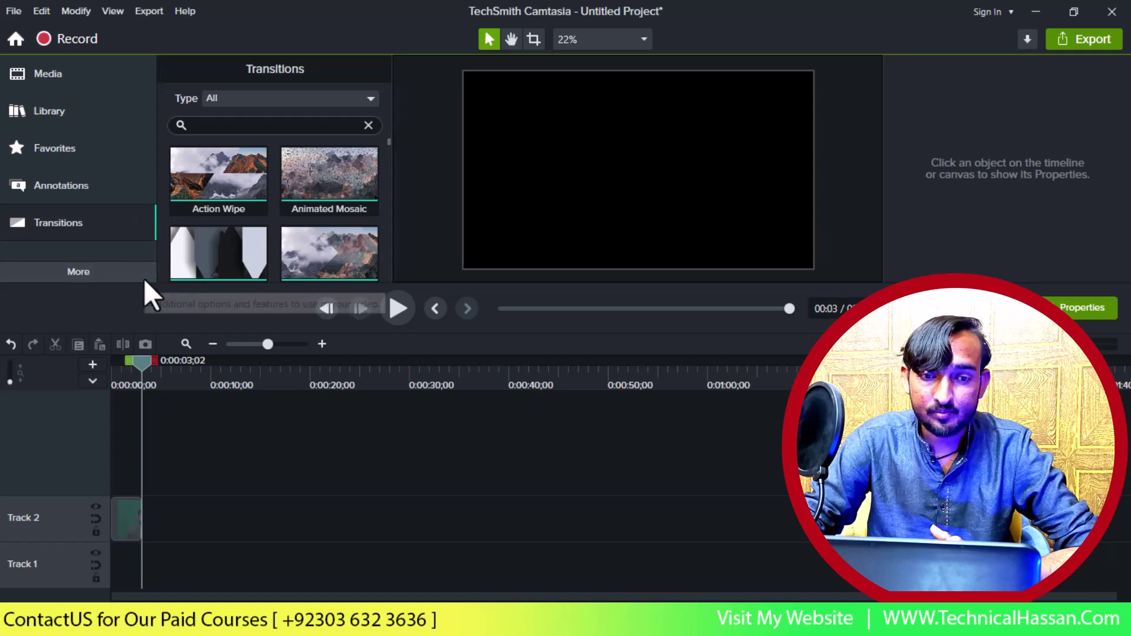
pyautogui.click(145, 279)
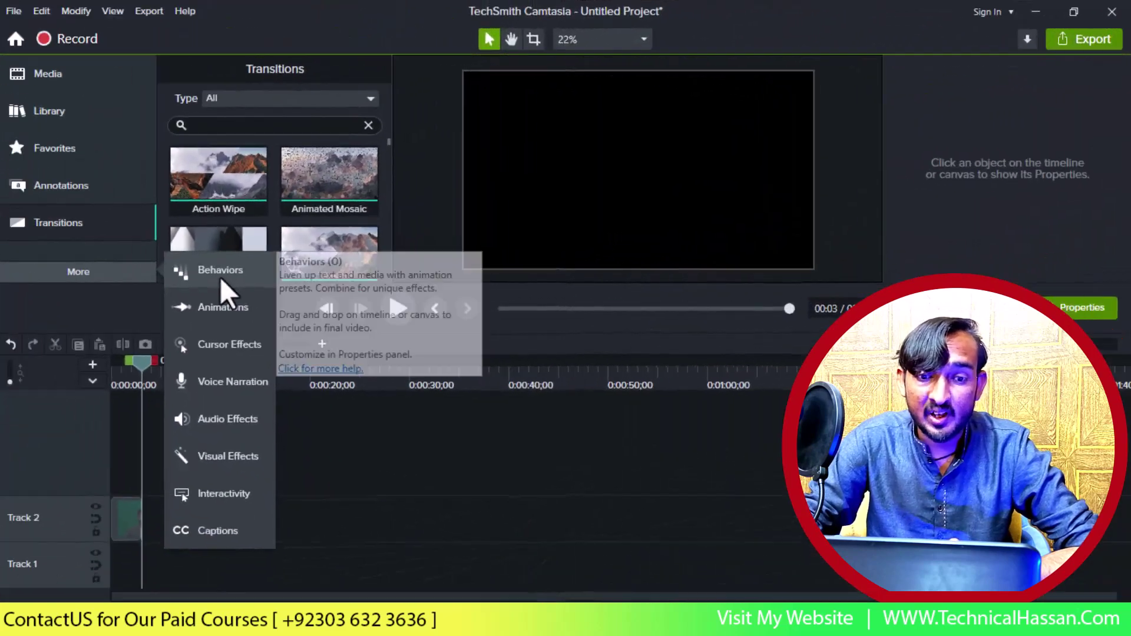
pyautogui.click(220, 272)
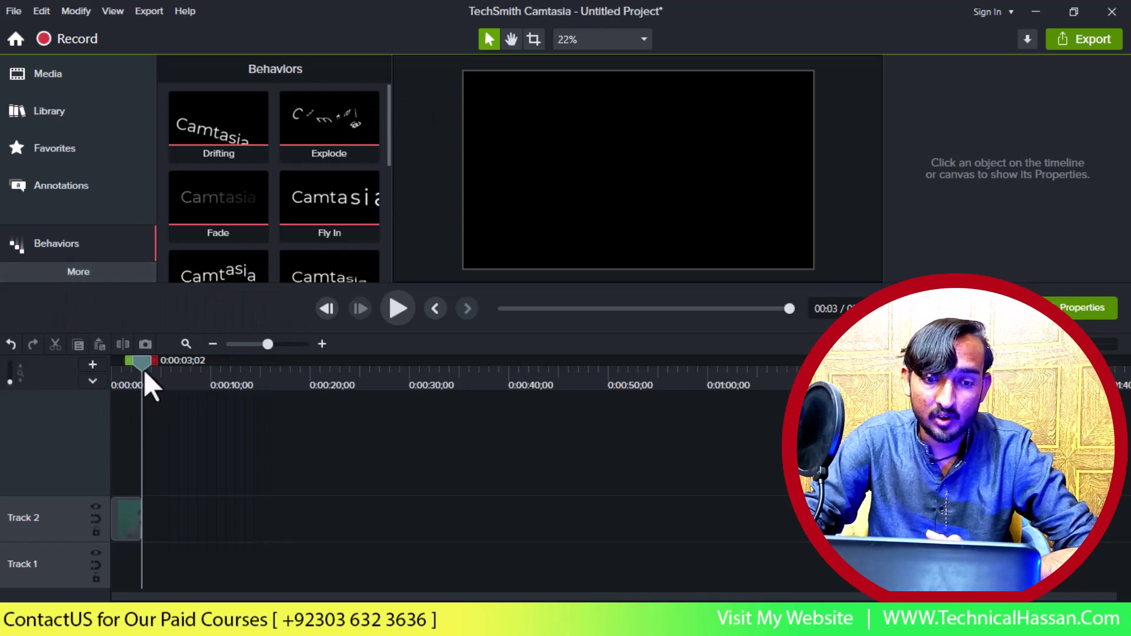
pyautogui.moveTo(140, 362); pyautogui.dragTo(97, 364)
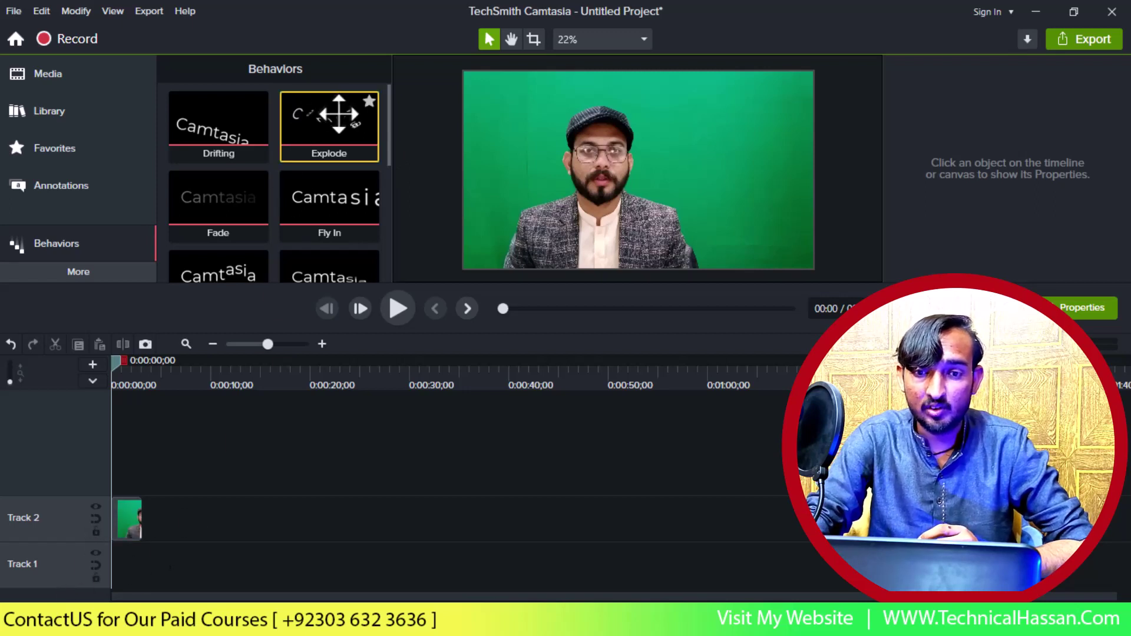
pyautogui.moveTo(337, 113); pyautogui.dragTo(128, 522)
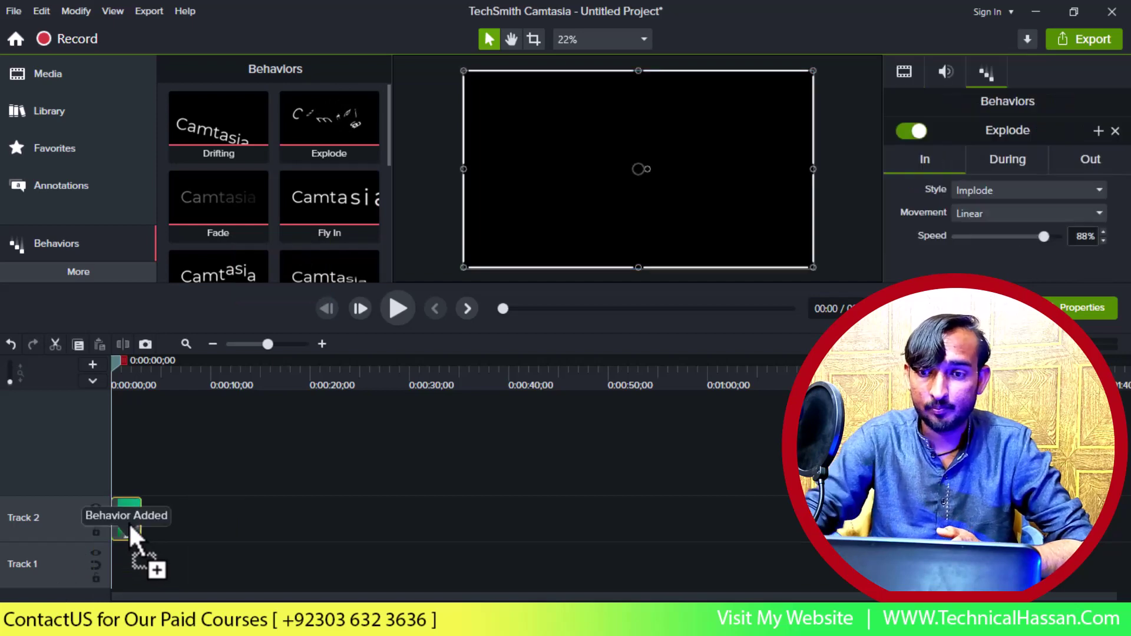
pyautogui.press('space')
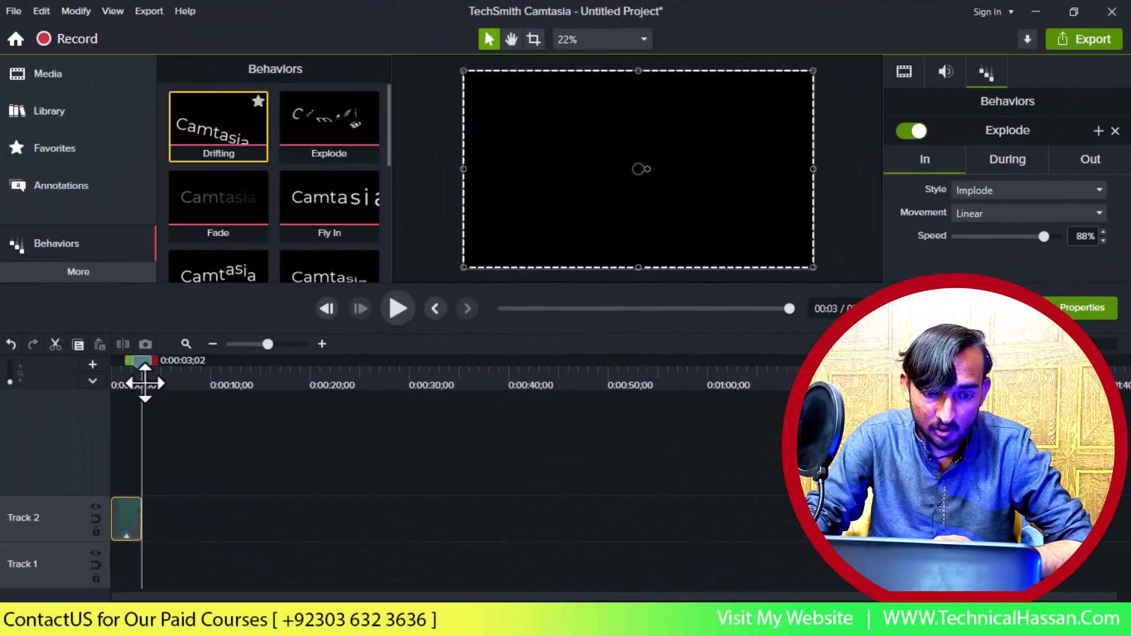
# Delete the Explode behavior from the Track 2 clip
pyautogui.click(125, 535)
pyautogui.click(120, 528)
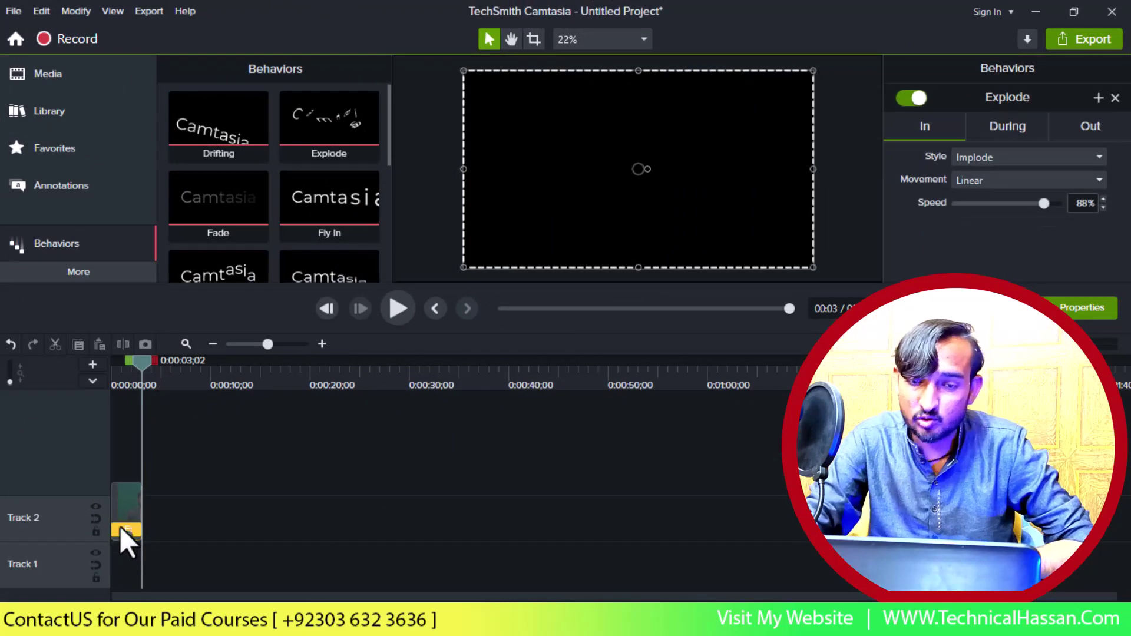
pyautogui.press('Delete')
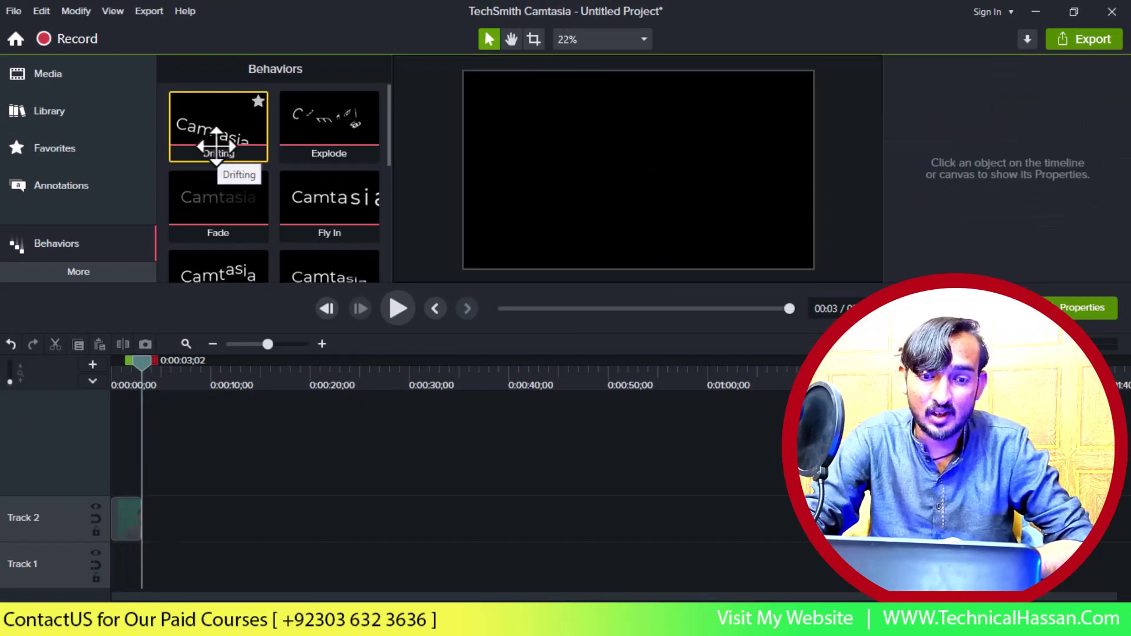
# Try the Drifting behavior on the Track 2 clip, previewing it from the beginning and removing it
pyautogui.moveTo(213, 154); pyautogui.dragTo(135, 510)
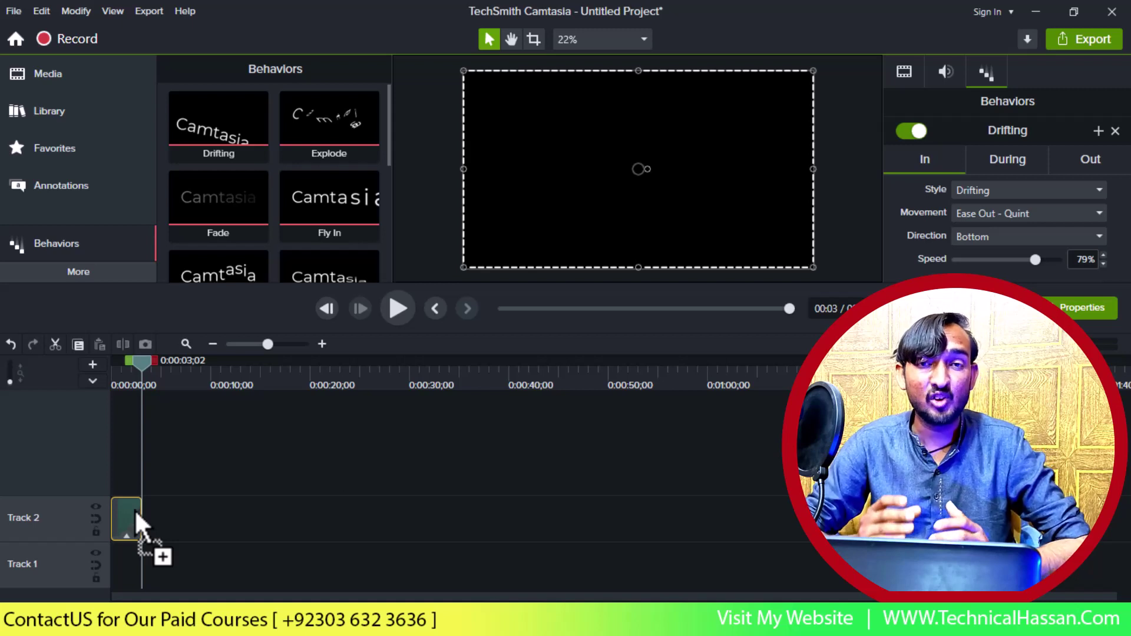
pyautogui.moveTo(134, 509); pyautogui.dragTo(133, 510)
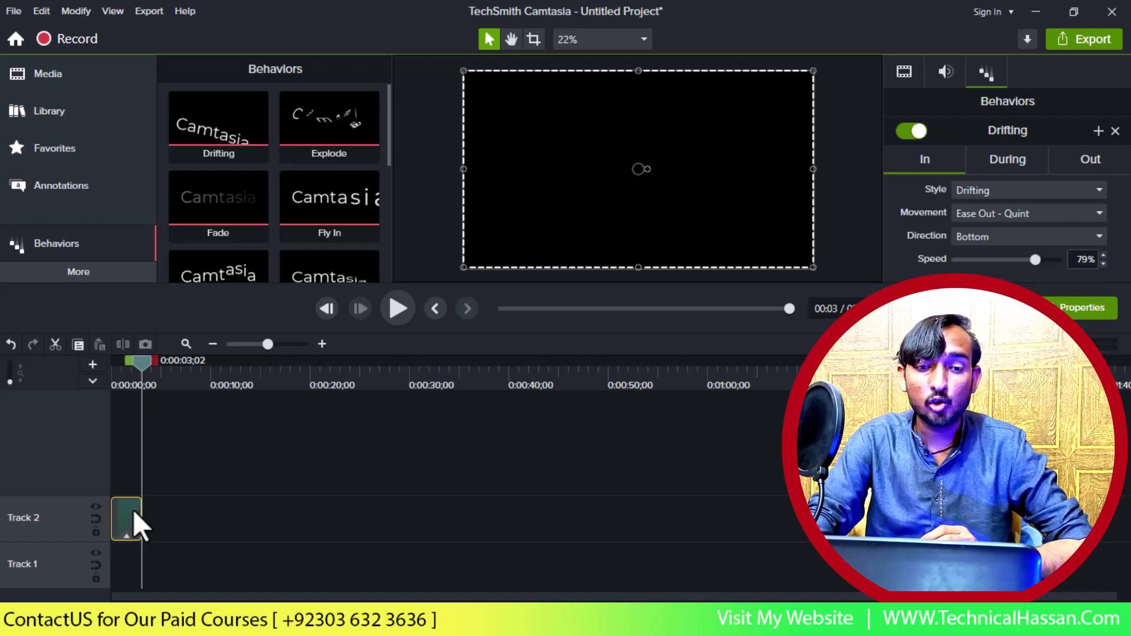
pyautogui.moveTo(141, 362); pyautogui.dragTo(54, 355)
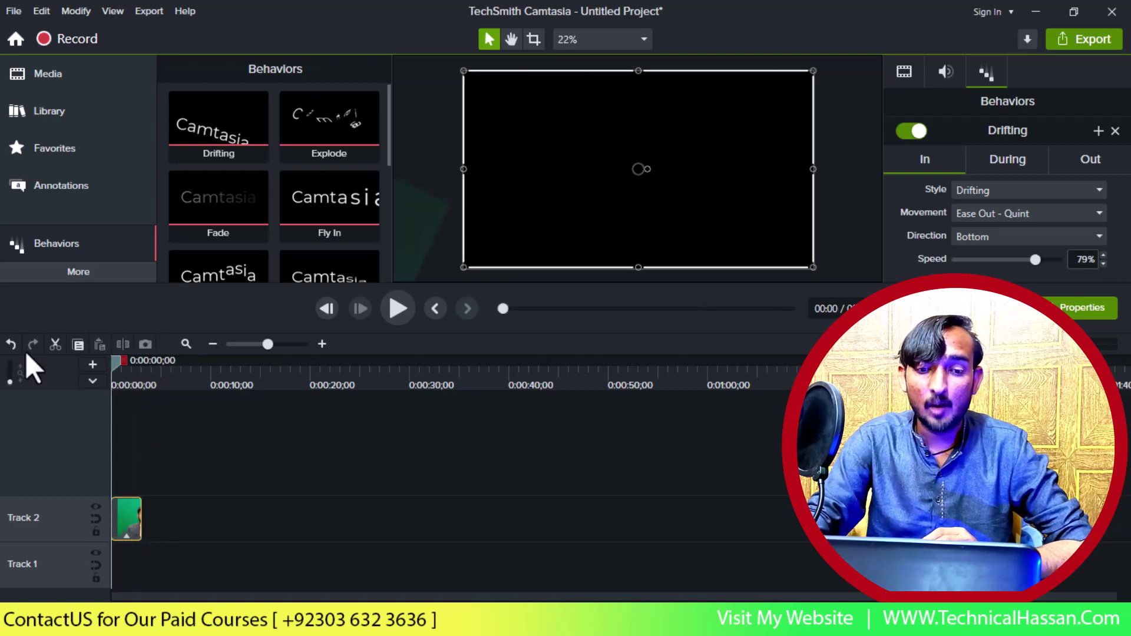
pyautogui.press('space')
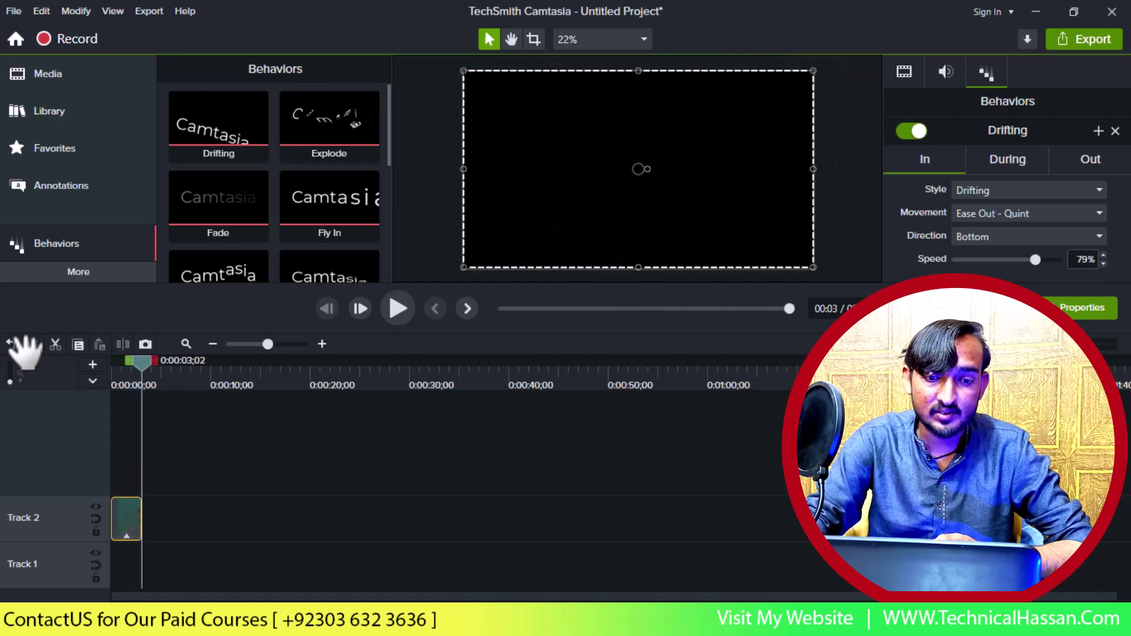
pyautogui.click(125, 536)
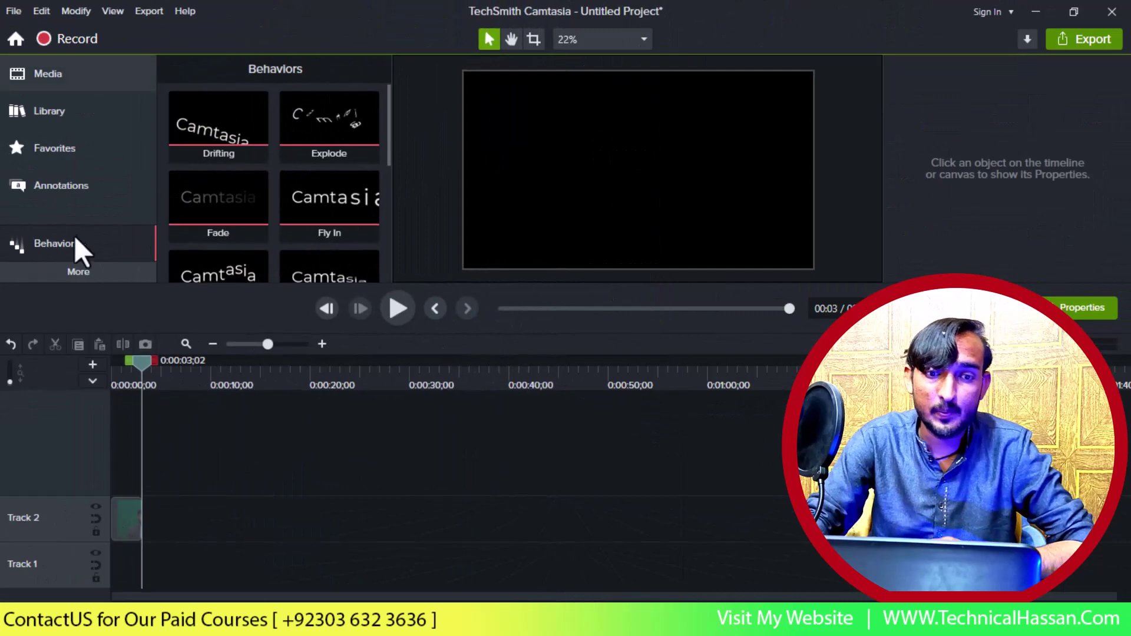
# Add a plain text callout at the start of Track 3 and set its text to "technical hassan"
pyautogui.click(66, 196)
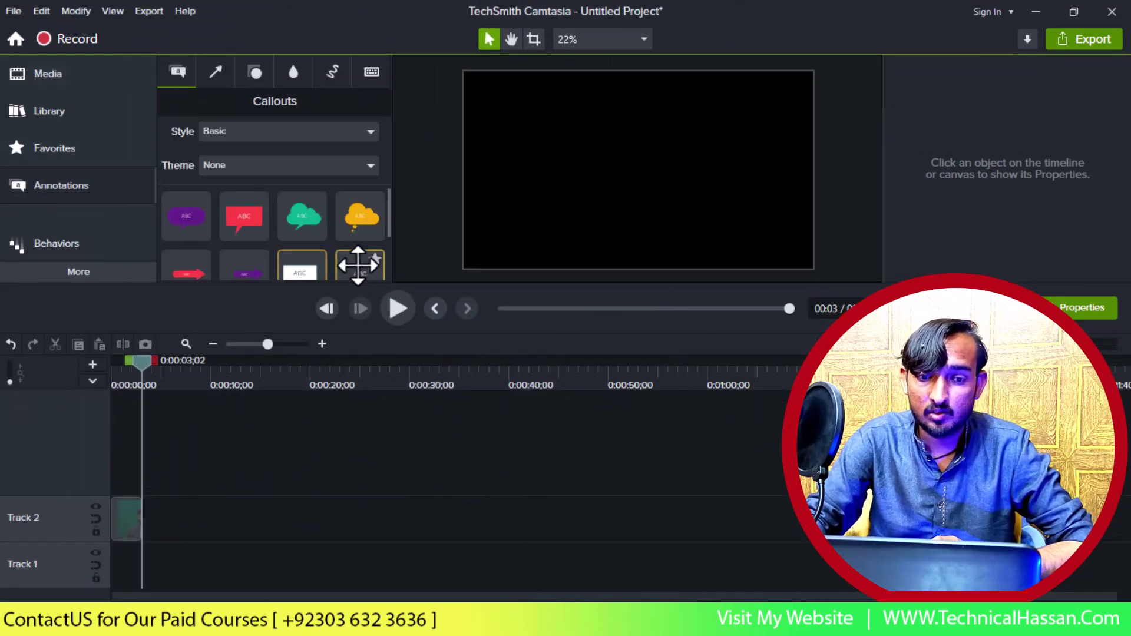
pyautogui.moveTo(358, 260); pyautogui.dragTo(97, 447)
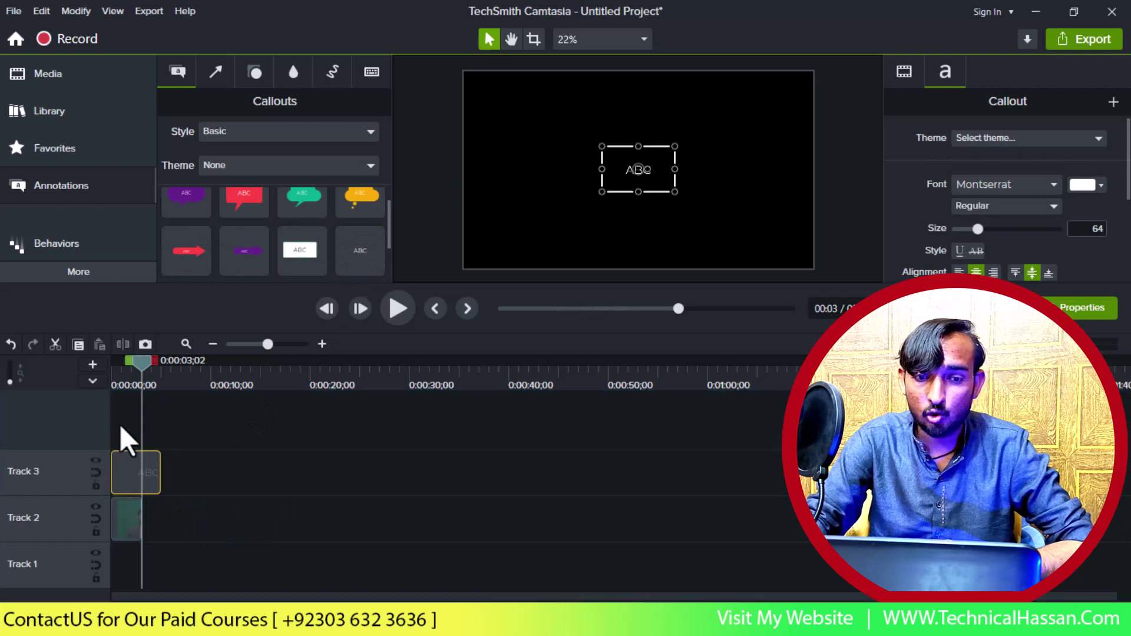
pyautogui.click(130, 377)
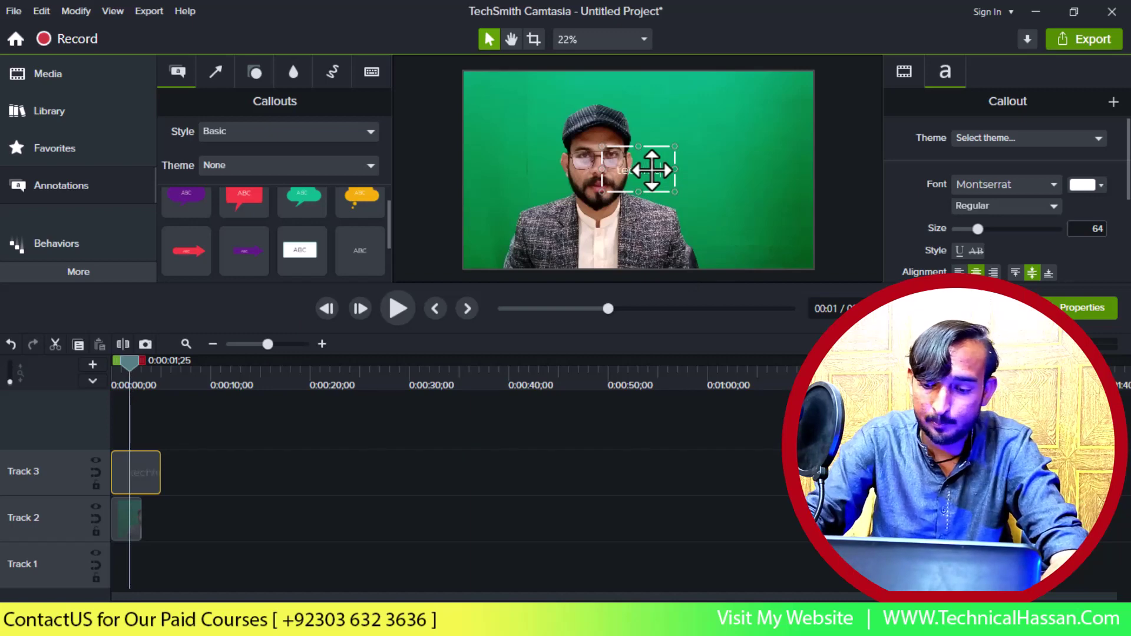
pyautogui.write('hass')
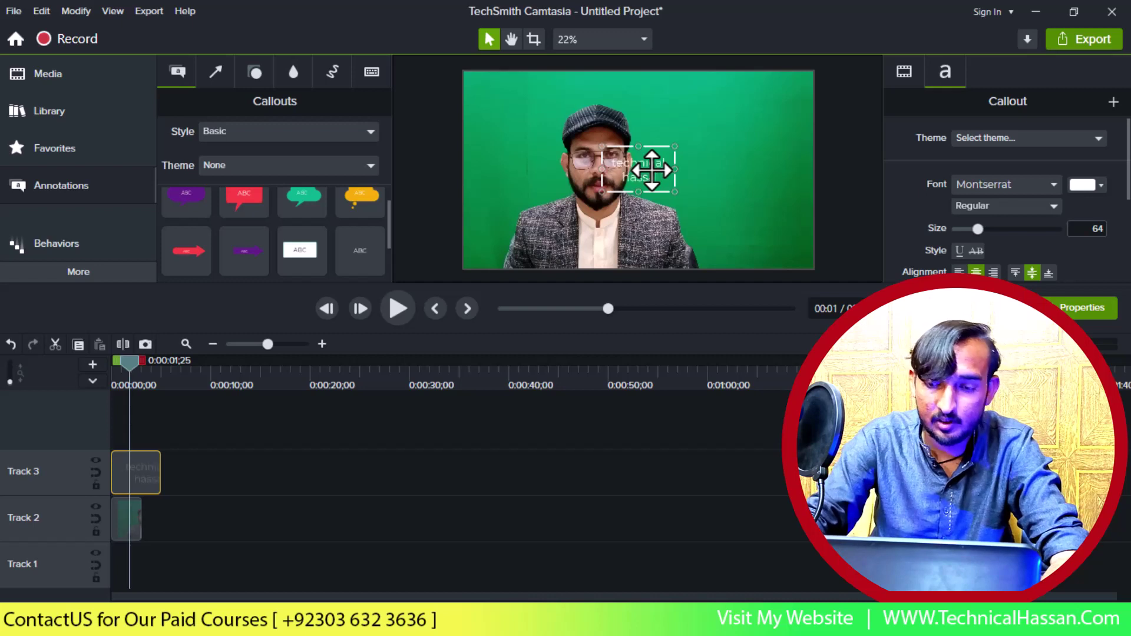
pyautogui.write('an')
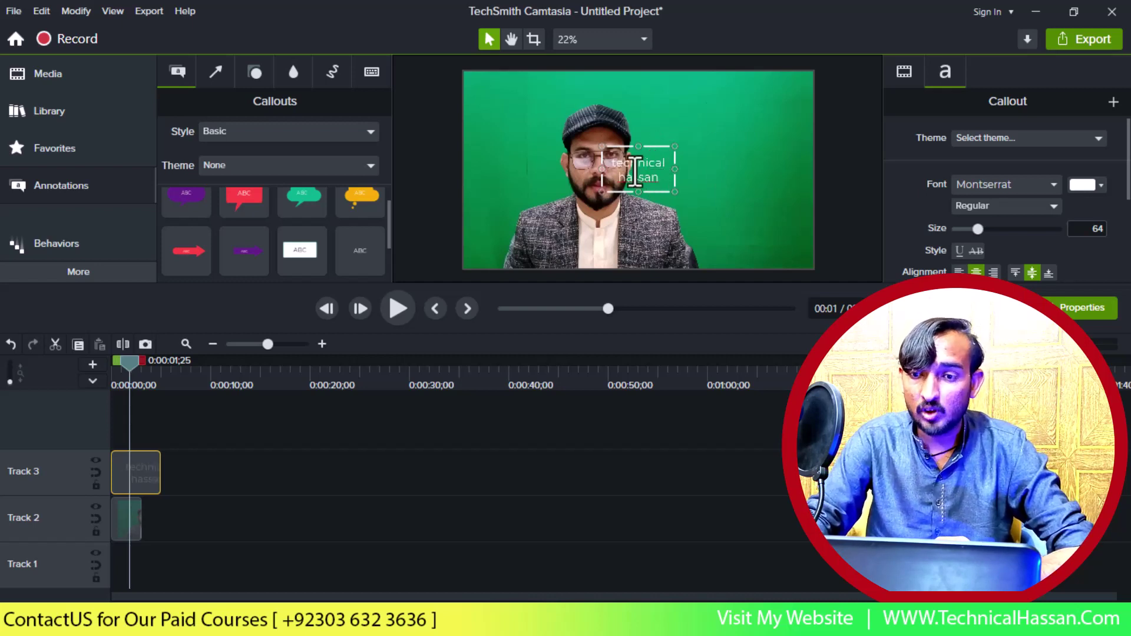
# Format all the callout text in red, Bold, with a font size of 117
pyautogui.doubleClick(641, 177)
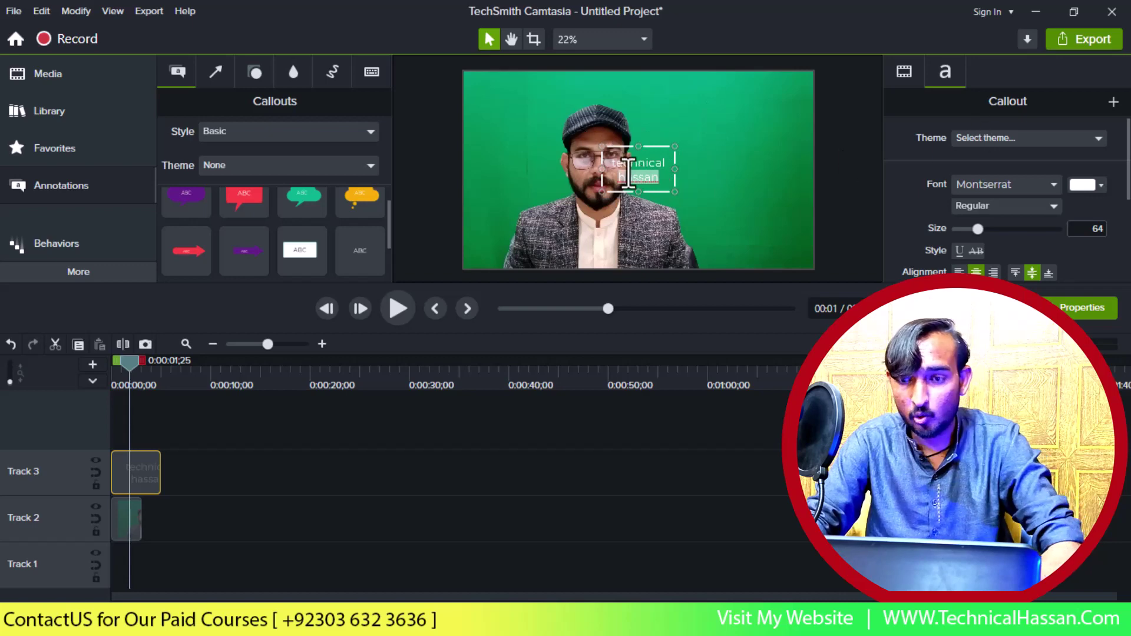
pyautogui.hotkey('ctrl', 'a')
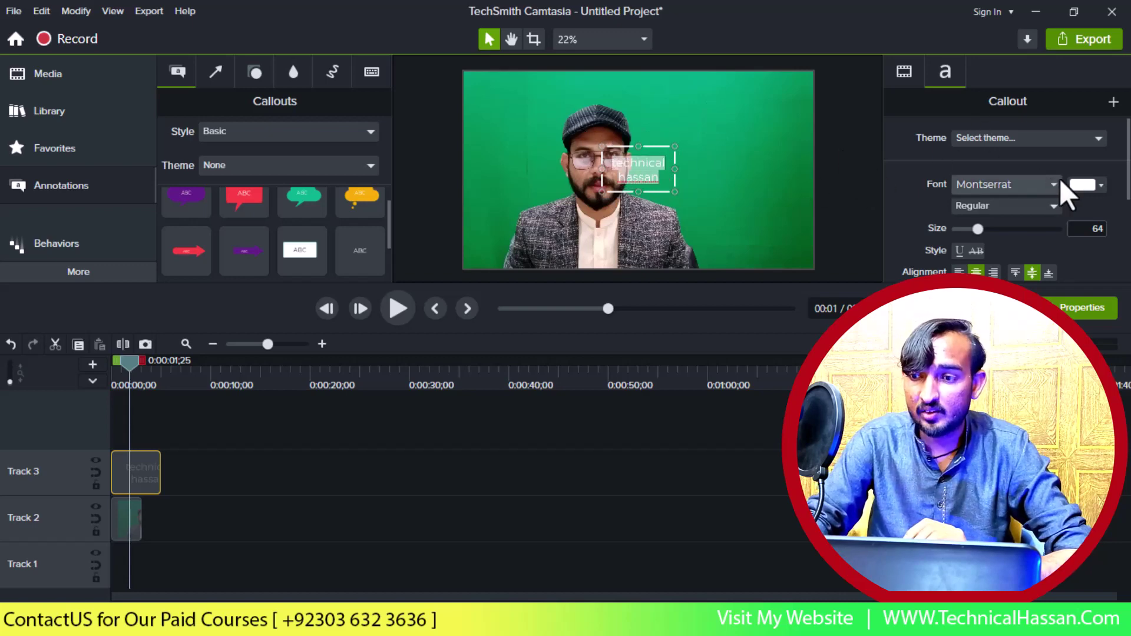
pyautogui.click(1081, 185)
pyautogui.click(1070, 257)
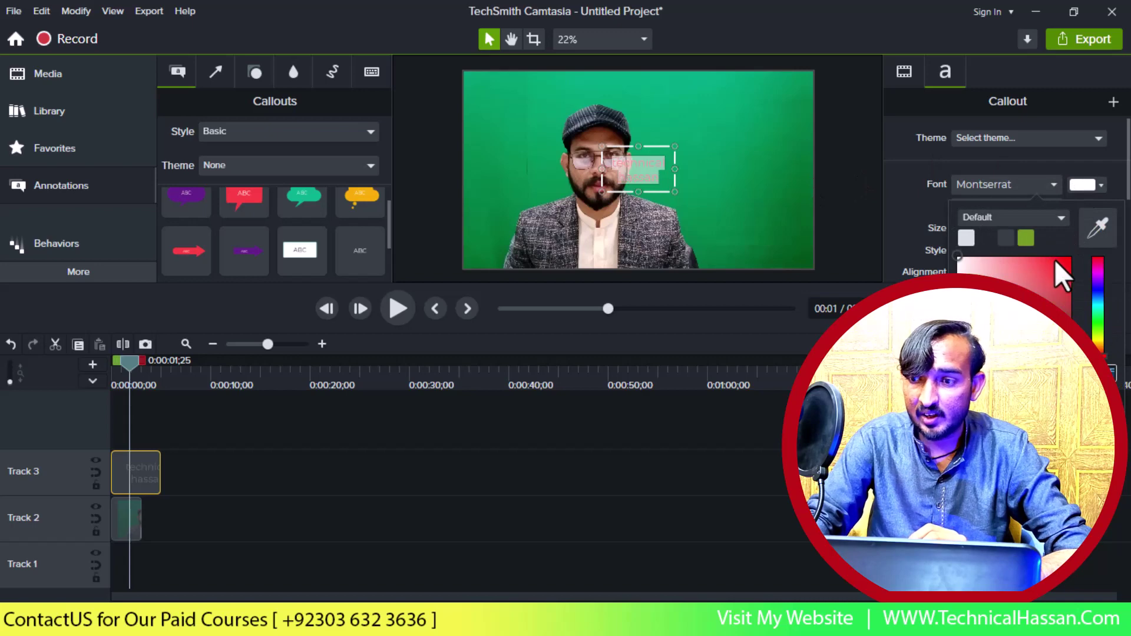
pyautogui.click(959, 212)
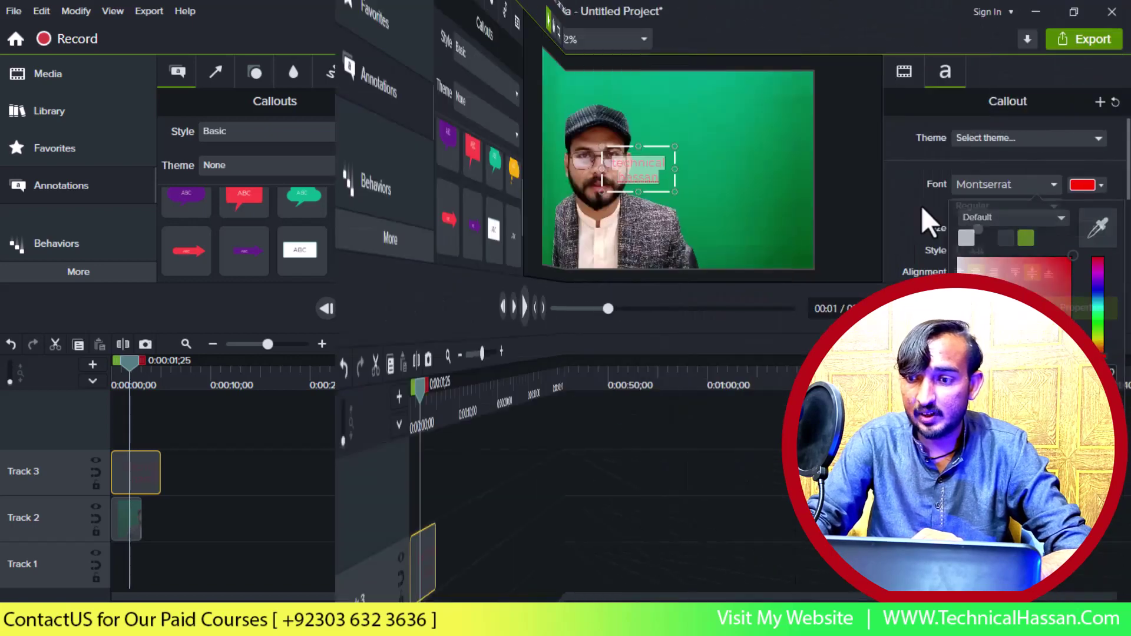
pyautogui.click(988, 208)
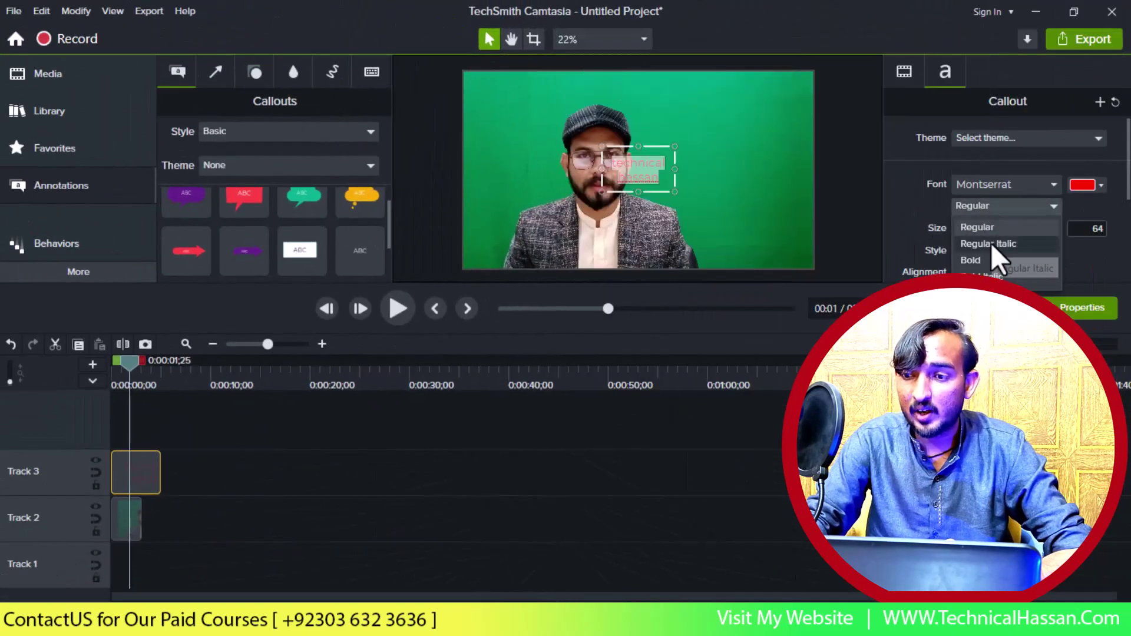
pyautogui.click(995, 259)
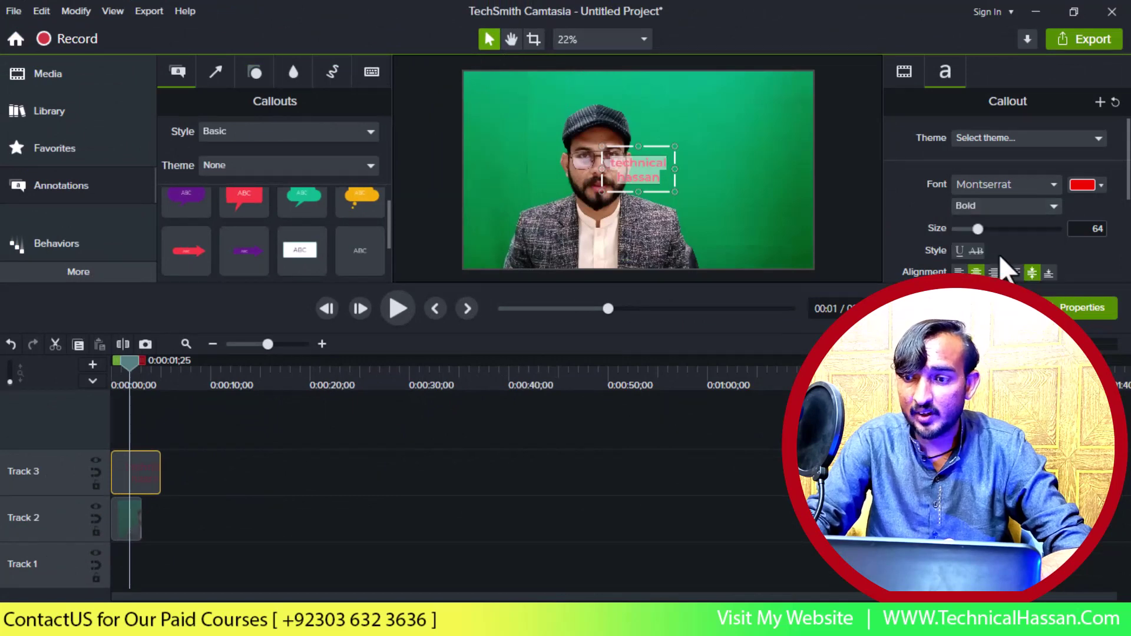
pyautogui.moveTo(977, 229); pyautogui.dragTo(999, 229)
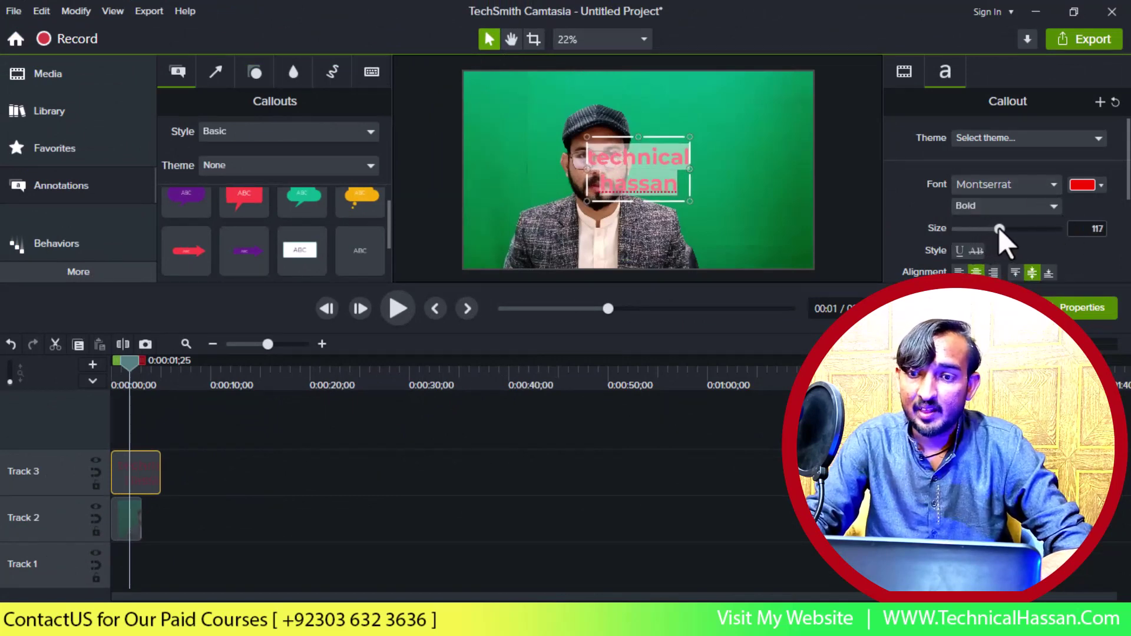
# Move the text callout to the upper-right corner of the video frame
pyautogui.click(712, 209)
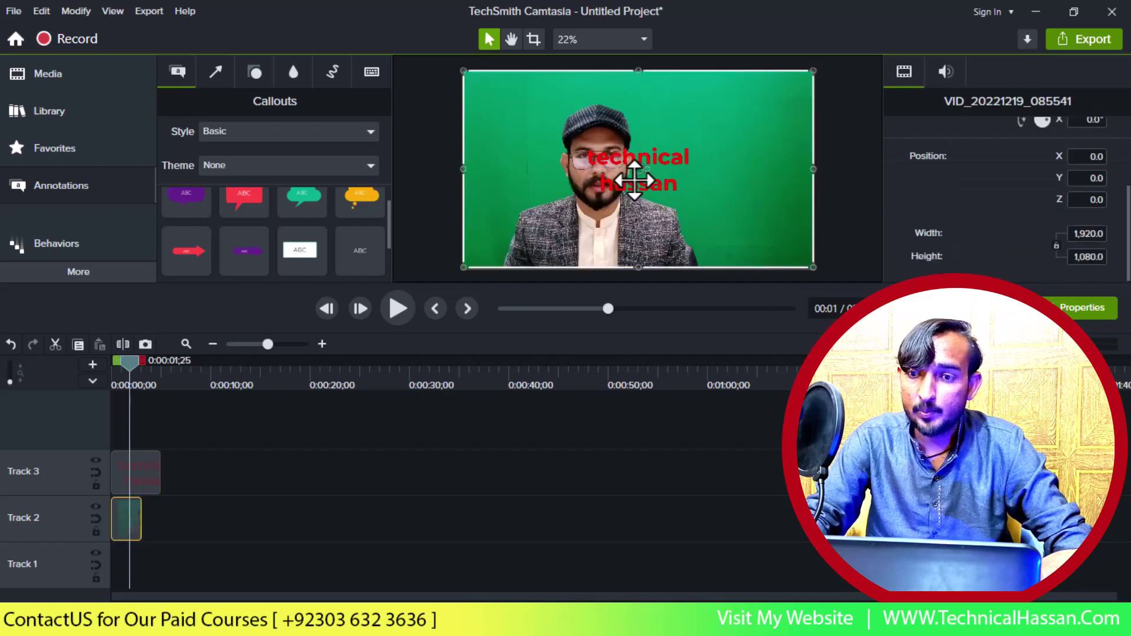
pyautogui.moveTo(628, 159); pyautogui.dragTo(752, 94)
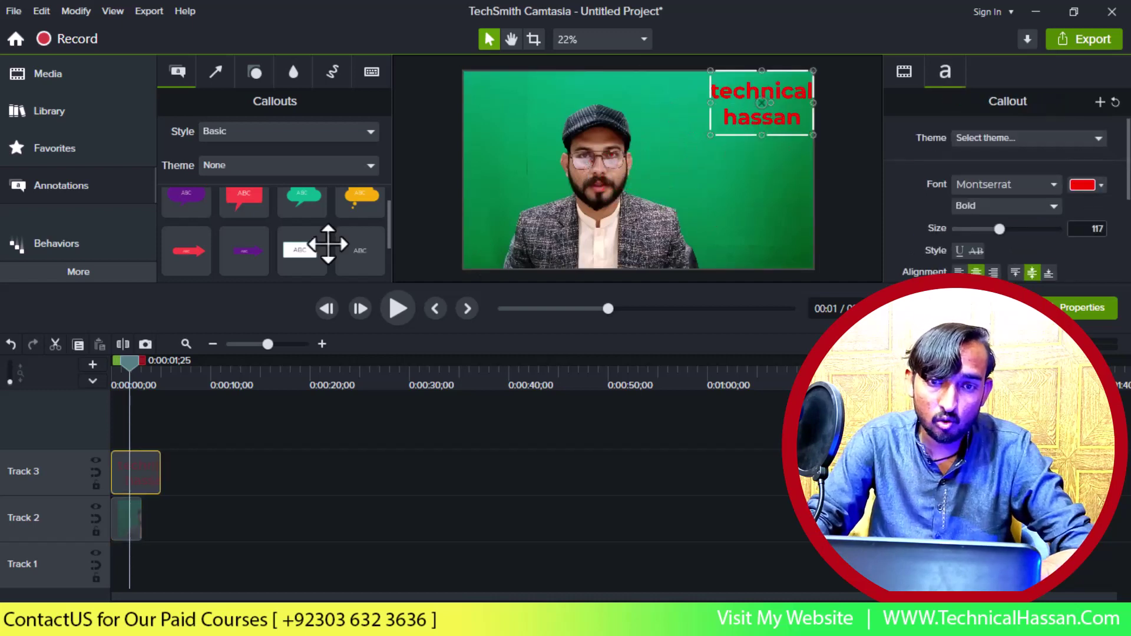
# Apply the Explode behavior to the Track 3 text callout and preview it from the beginning
pyautogui.click(65, 243)
pyautogui.moveTo(323, 123); pyautogui.dragTo(147, 460)
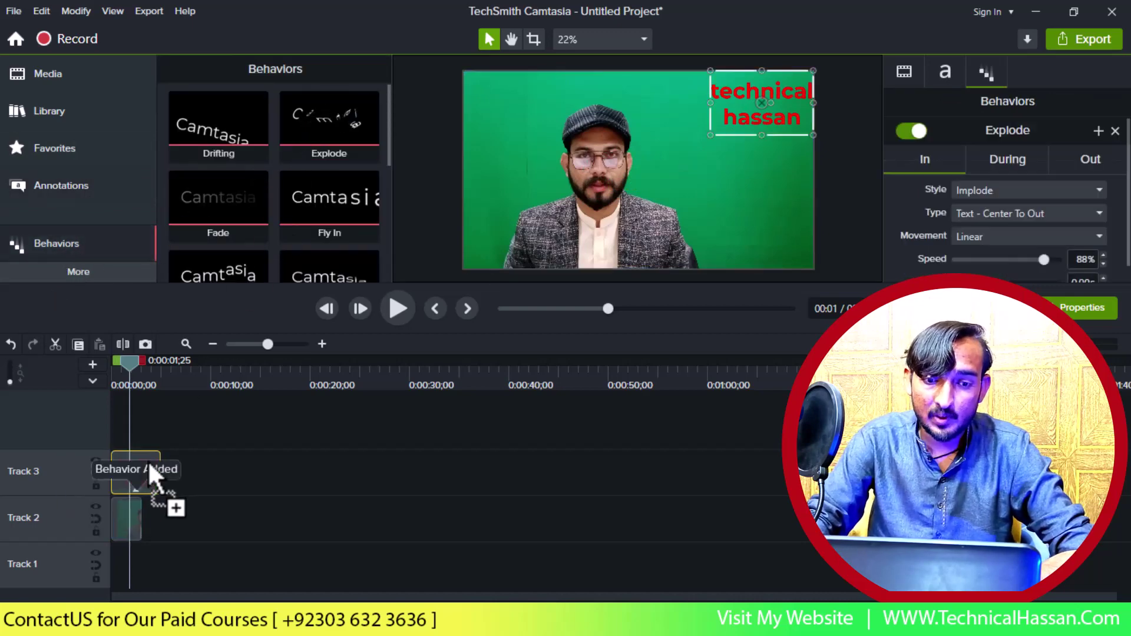
pyautogui.click(129, 373)
pyautogui.click(112, 373)
pyautogui.press('space')
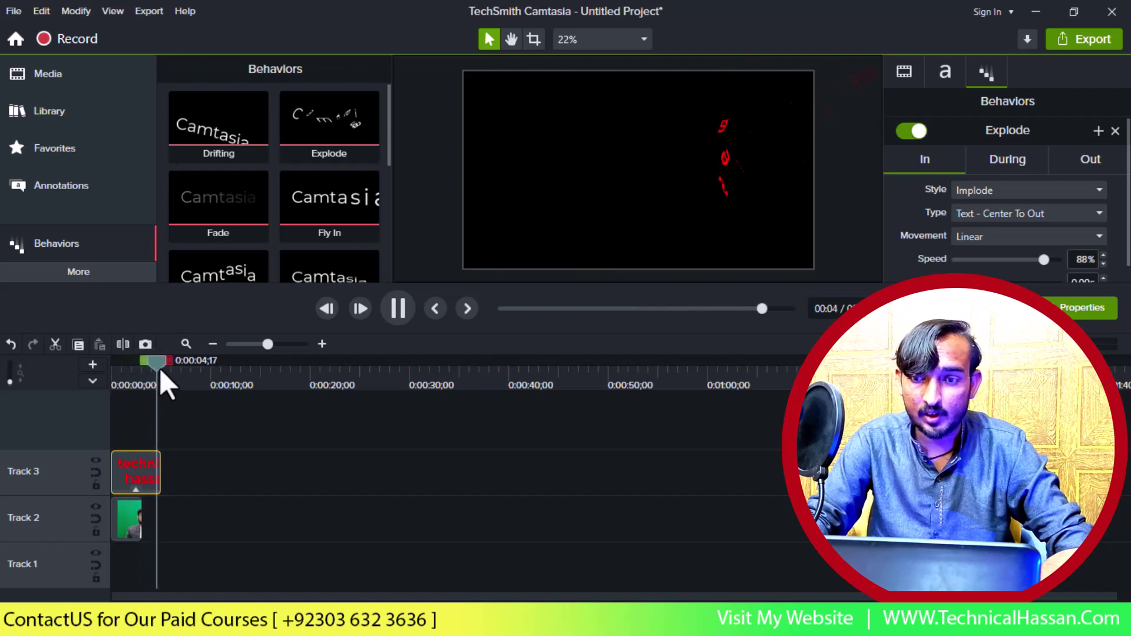
pyautogui.click(129, 370)
pyautogui.click(112, 368)
pyautogui.press('space')
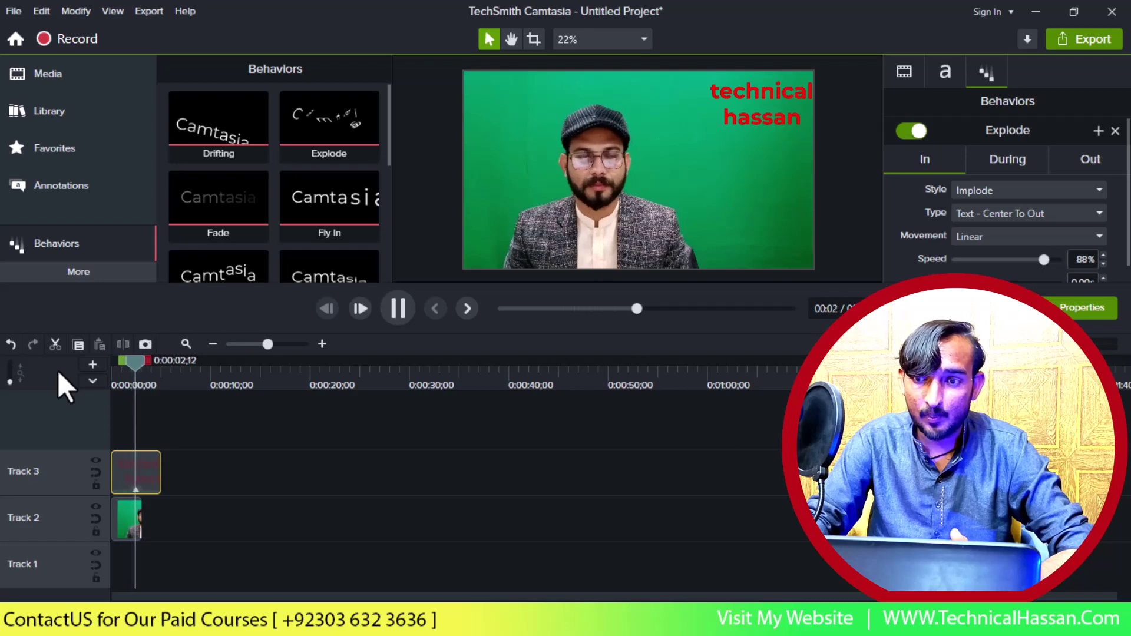
pyautogui.press('space')
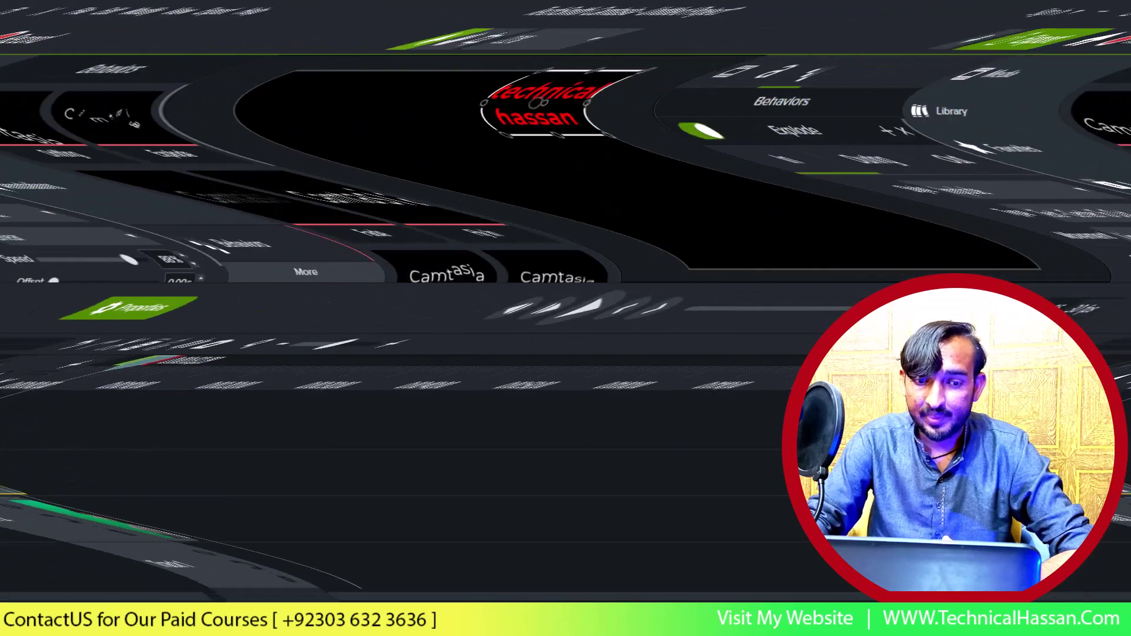
pyautogui.press('space')
pyautogui.press('space')
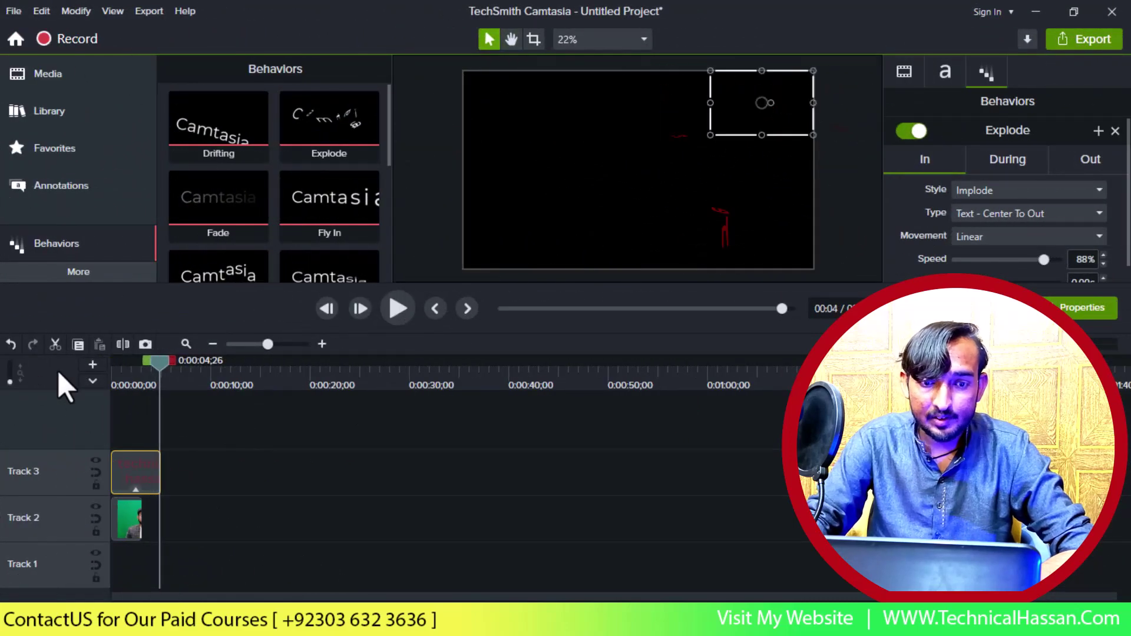
# Delete the Explode behavior from the Track 3 text callout
pyautogui.click(133, 488)
pyautogui.click(133, 485)
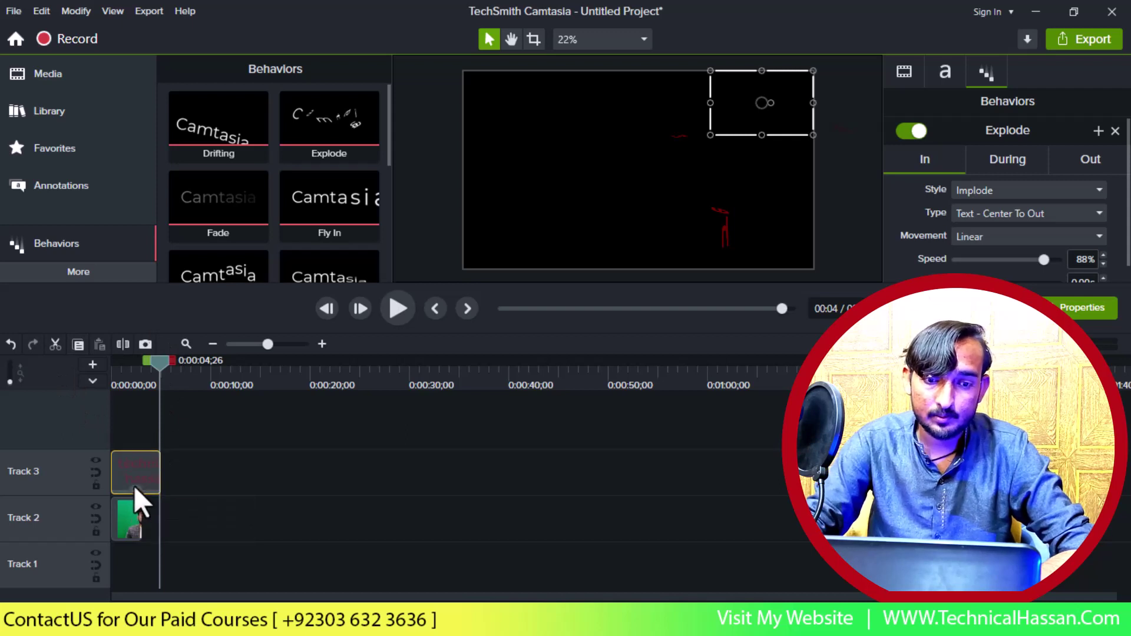
pyautogui.click(135, 487)
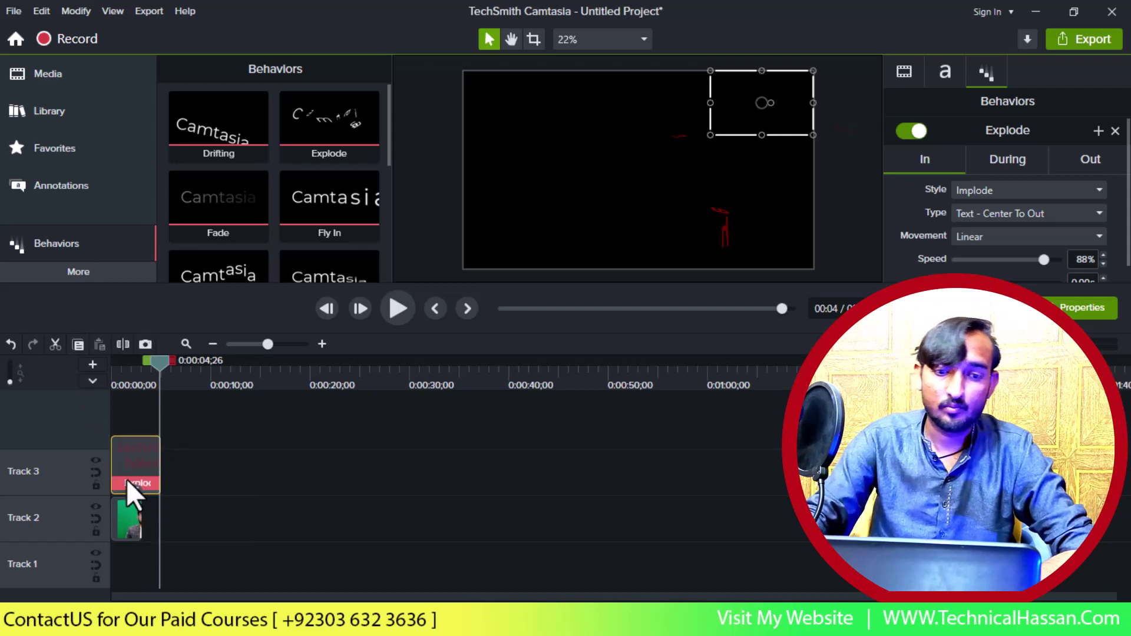
pyautogui.click(126, 482)
pyautogui.press('Delete')
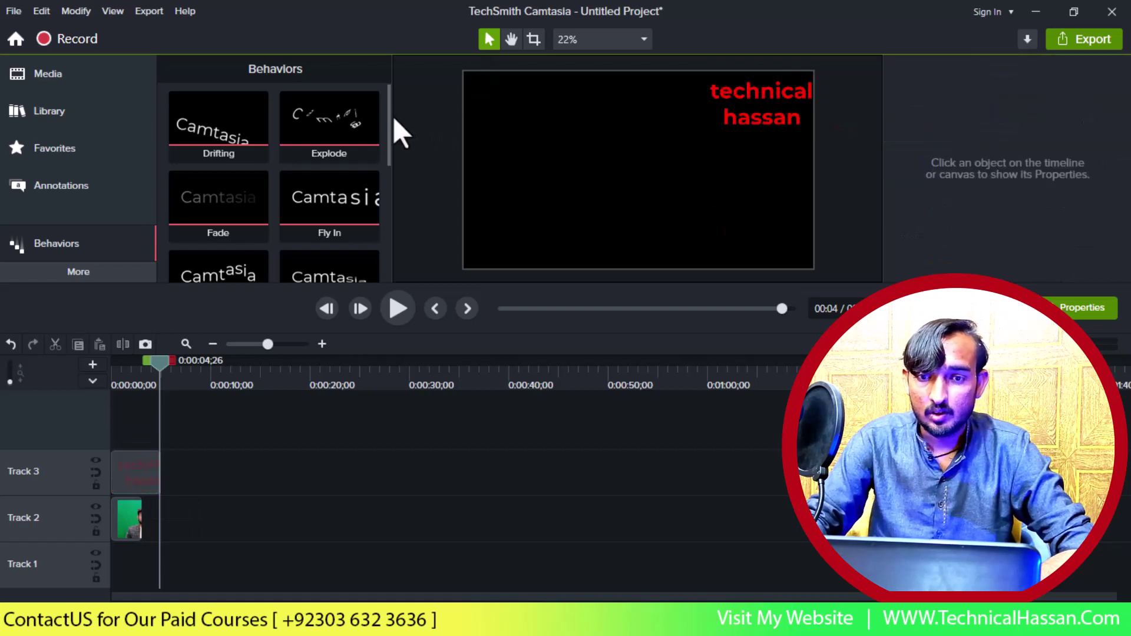
# Apply the Jump And Fall behavior to the Track 3 text callout and preview it from the beginning
pyautogui.moveTo(391, 117); pyautogui.dragTo(369, 165)
pyautogui.moveTo(220, 175); pyautogui.dragTo(121, 476)
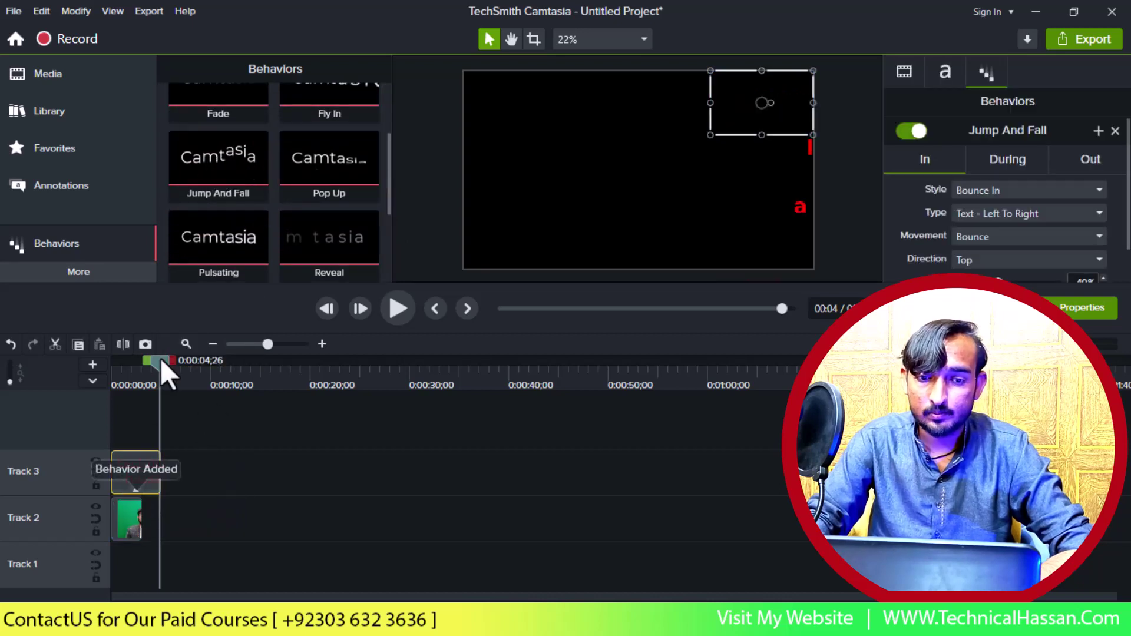
pyautogui.moveTo(160, 358); pyautogui.dragTo(94, 364)
pyautogui.press('space')
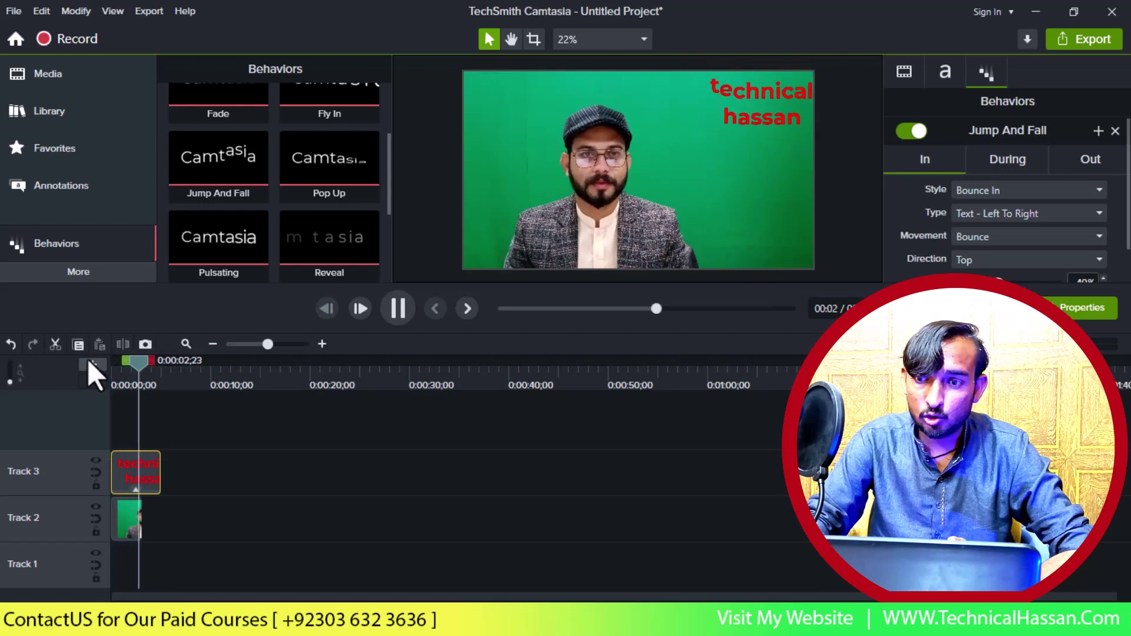
pyautogui.press('space')
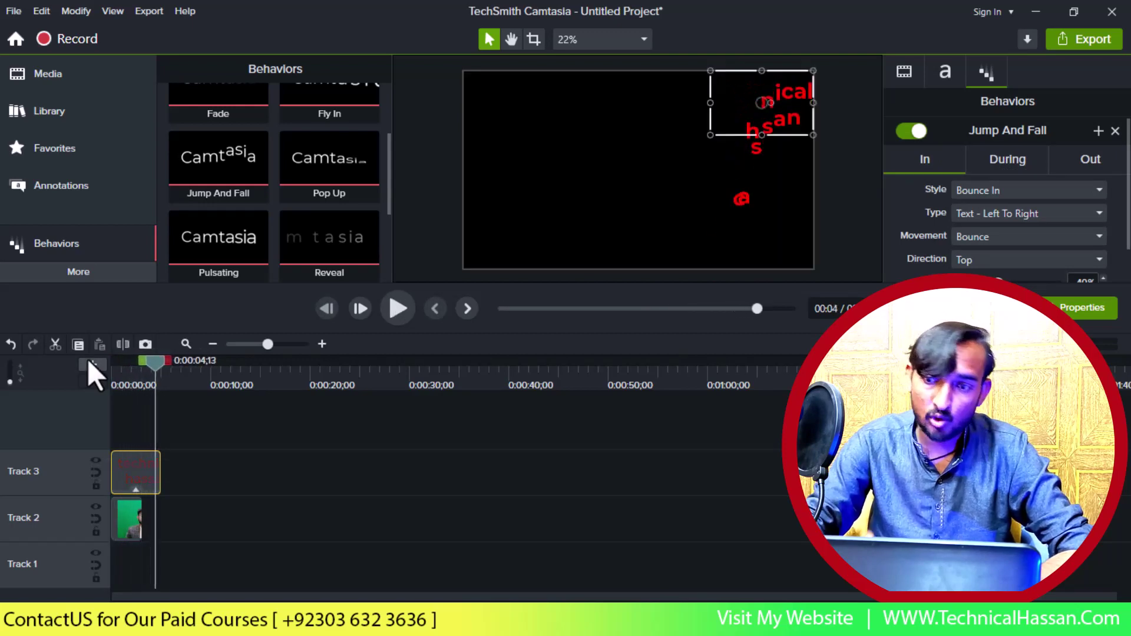
pyautogui.press('space')
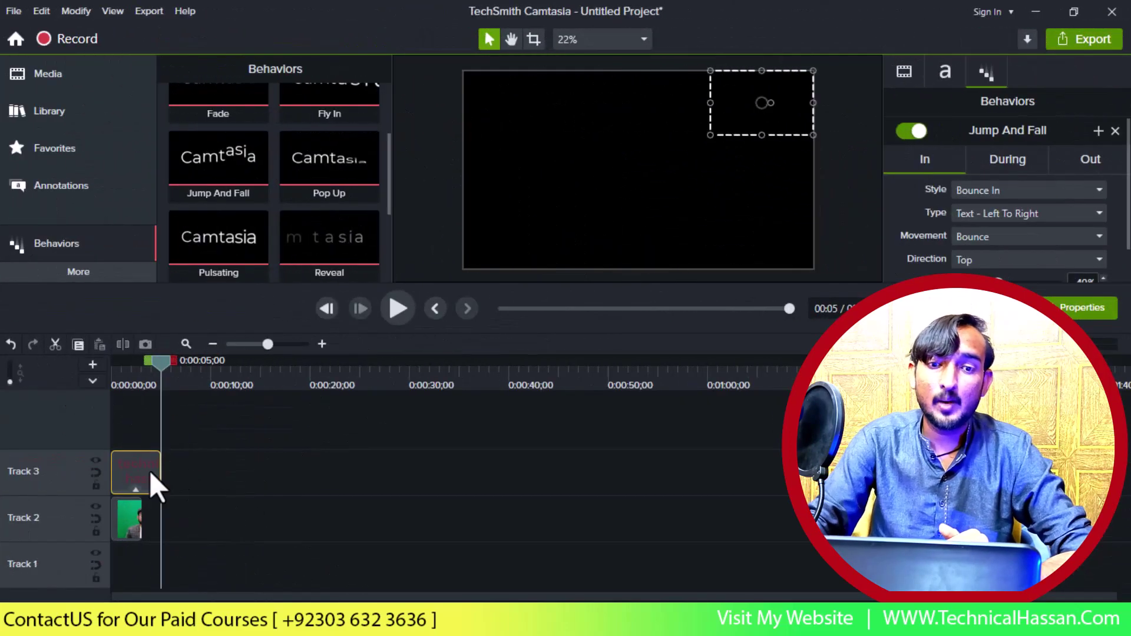
# Delete the text callout from Track 3
pyautogui.press('Delete')
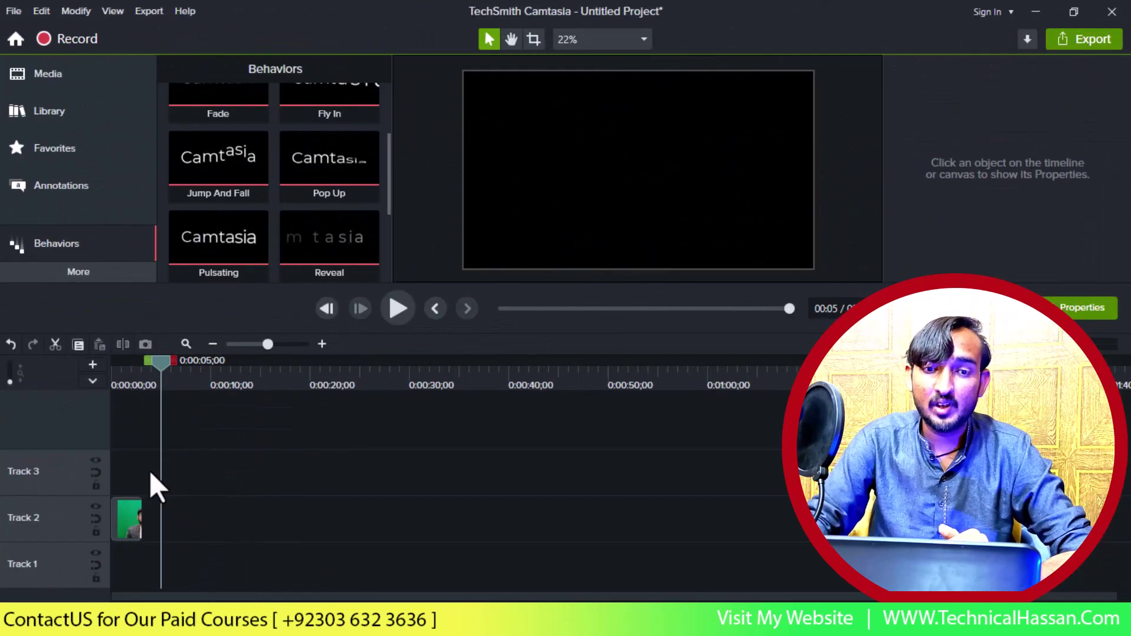
# Look at the Zoom-n-Pan animation options and return to the annotation callouts
pyautogui.click(106, 279)
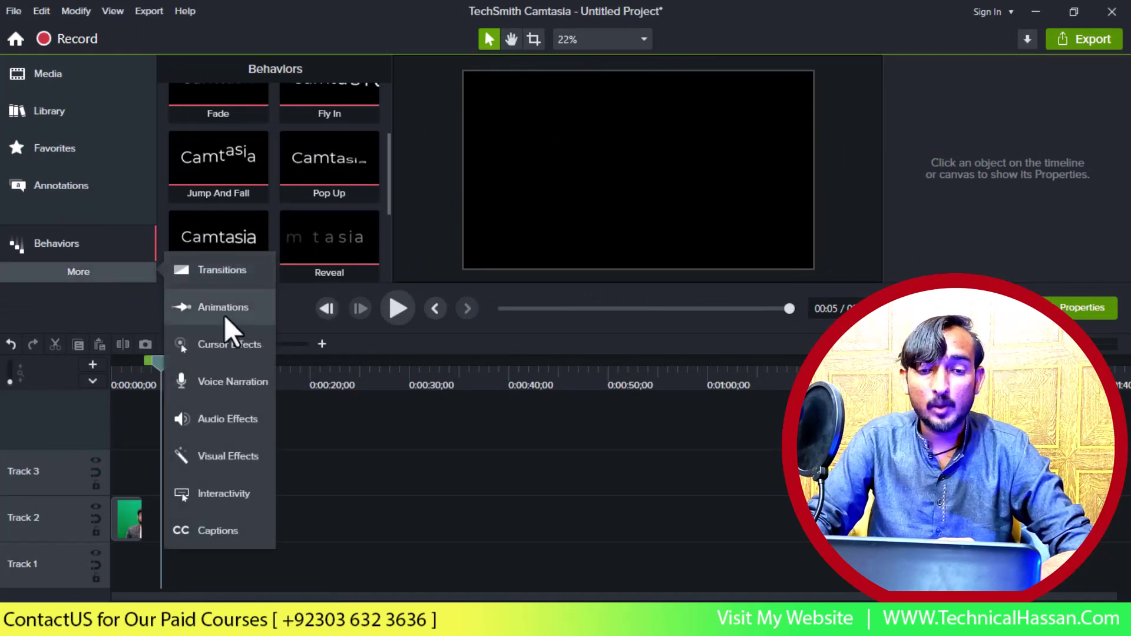
pyautogui.click(229, 309)
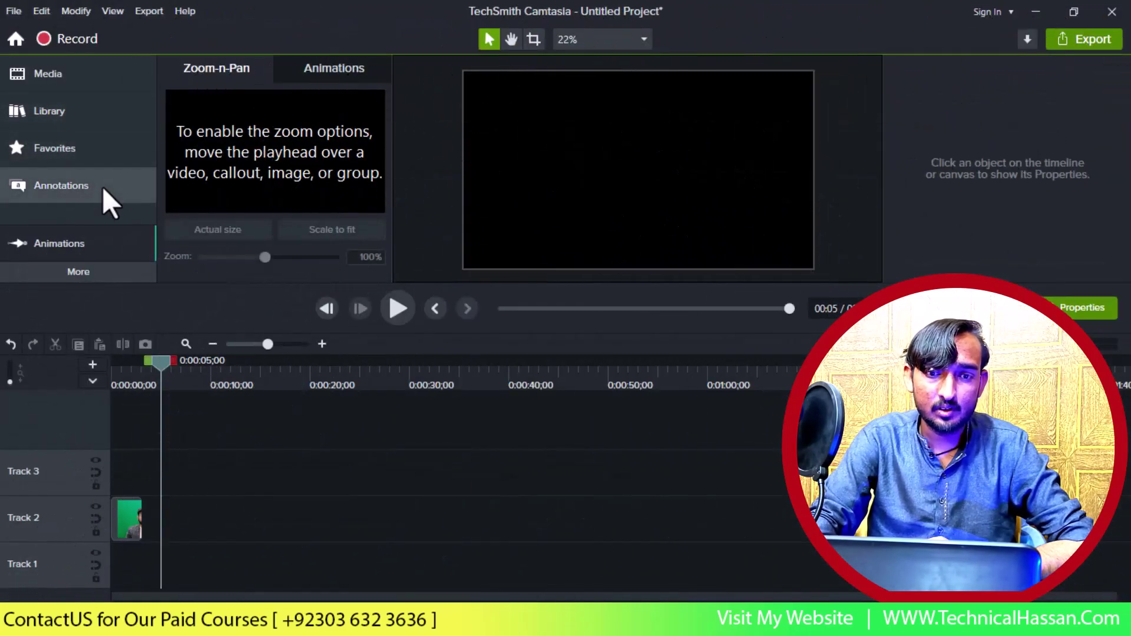
pyautogui.click(103, 186)
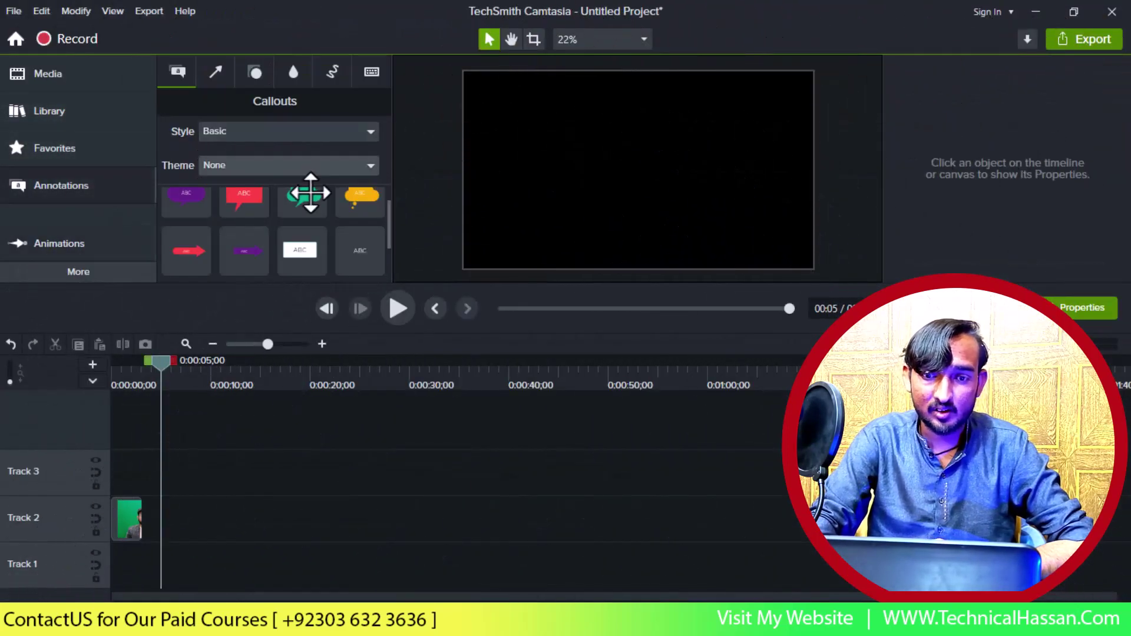
# Add a plain text callout to Track 3 above the video clip and set its text to "Technical hassan"
pyautogui.moveTo(358, 245); pyautogui.dragTo(101, 492)
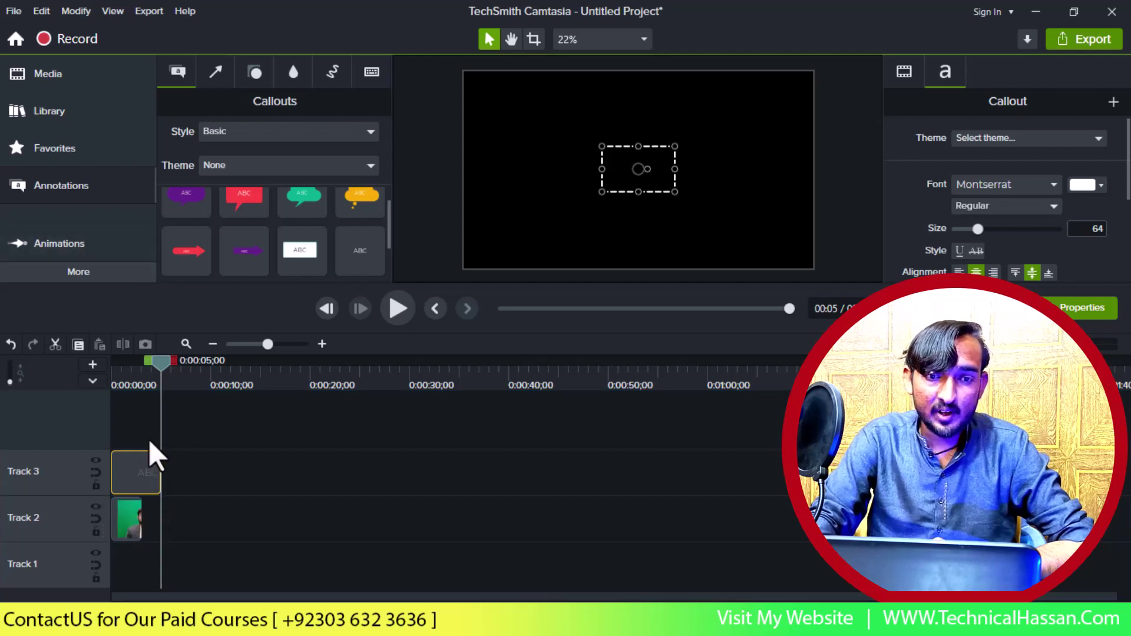
pyautogui.click(114, 382)
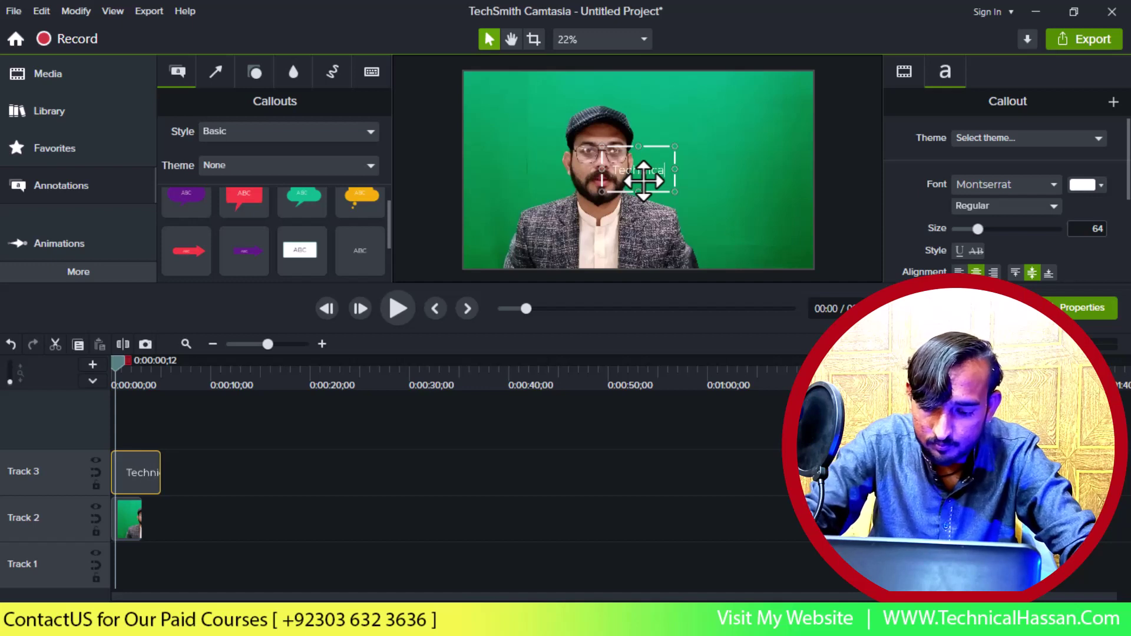
pyautogui.write('hassan')
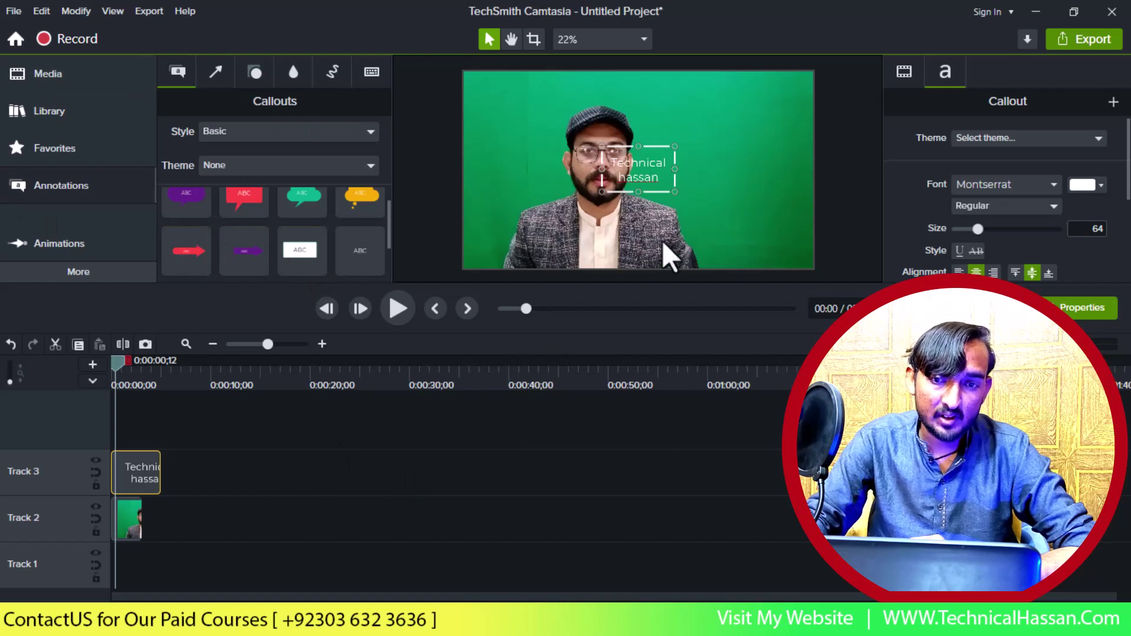
pyautogui.moveTo(385, 230); pyautogui.dragTo(379, 188)
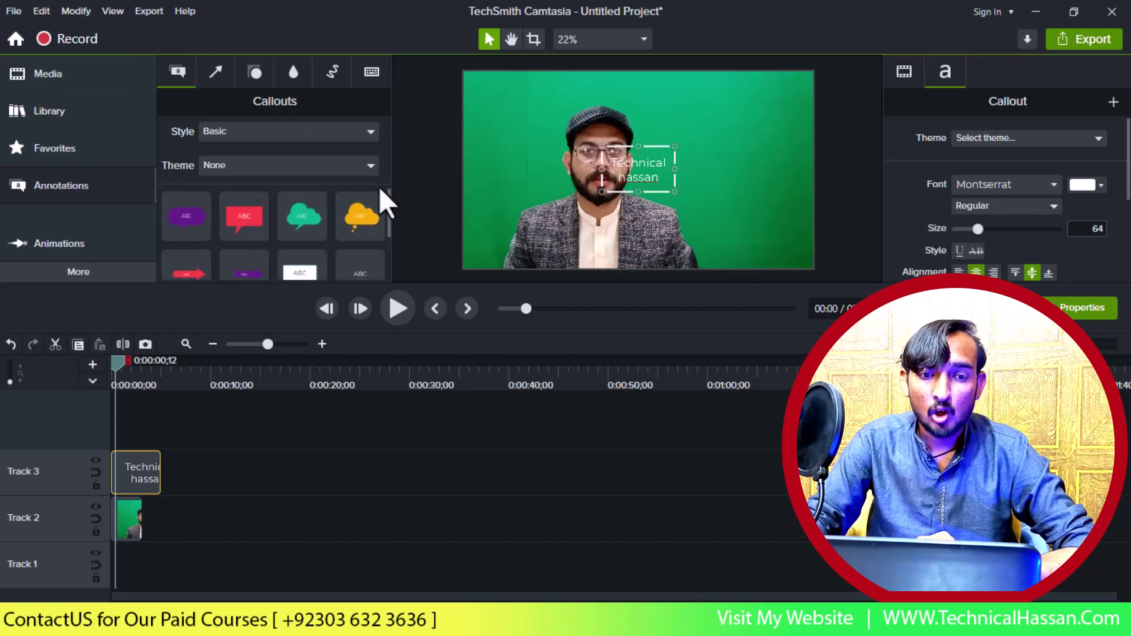
# Apply the Custom animation to the start of the text callout on Track 3
pyautogui.click(94, 248)
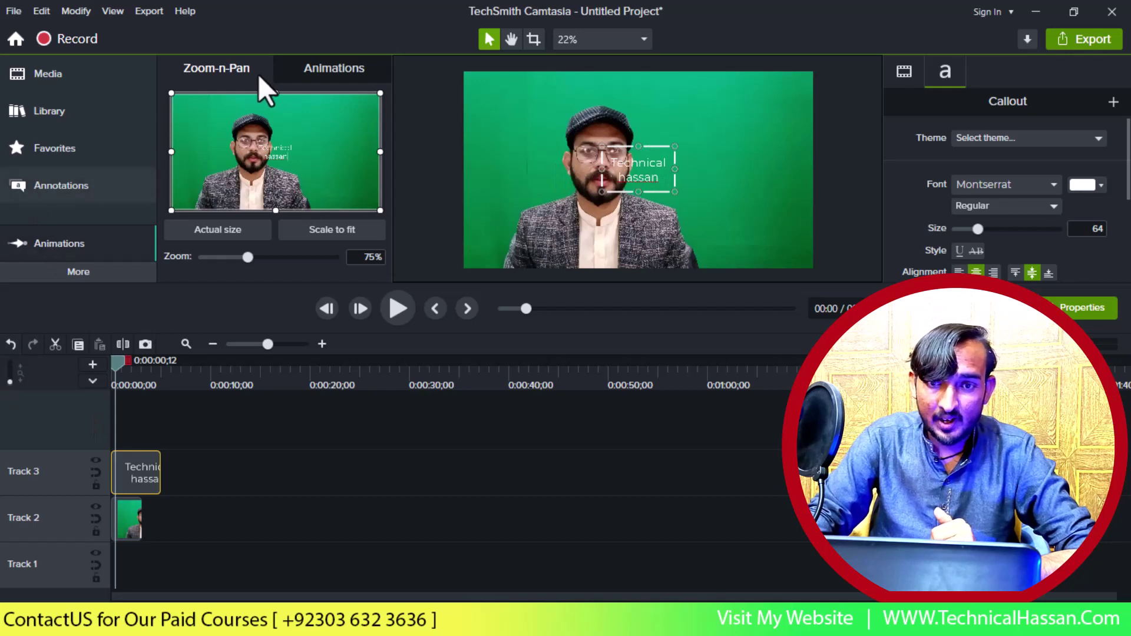
pyautogui.click(337, 69)
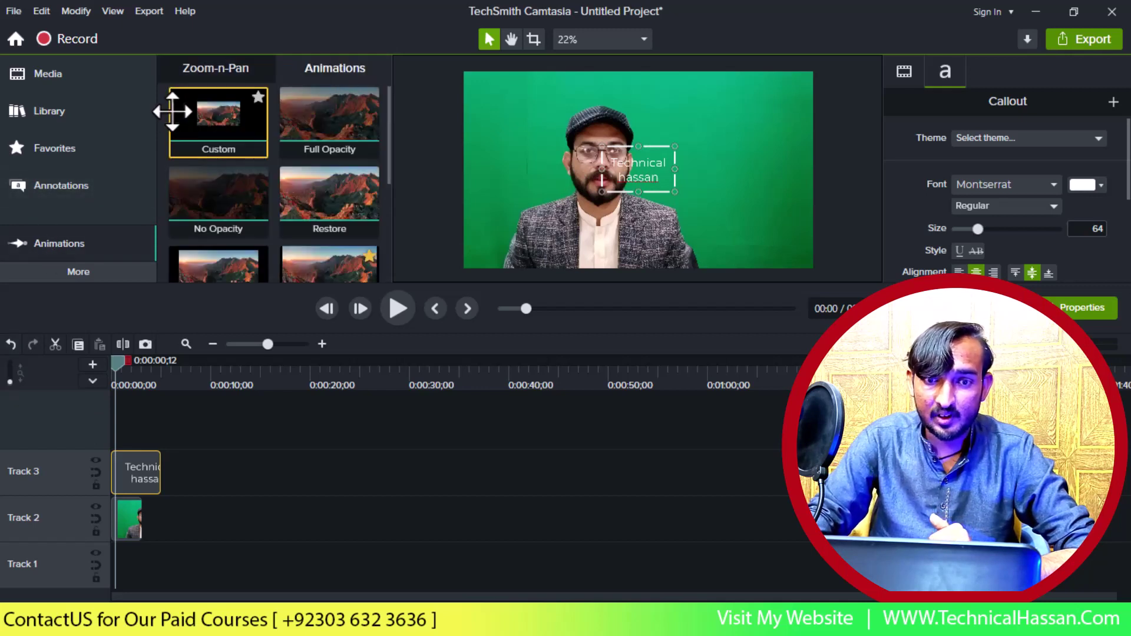
pyautogui.moveTo(191, 111); pyautogui.dragTo(118, 475)
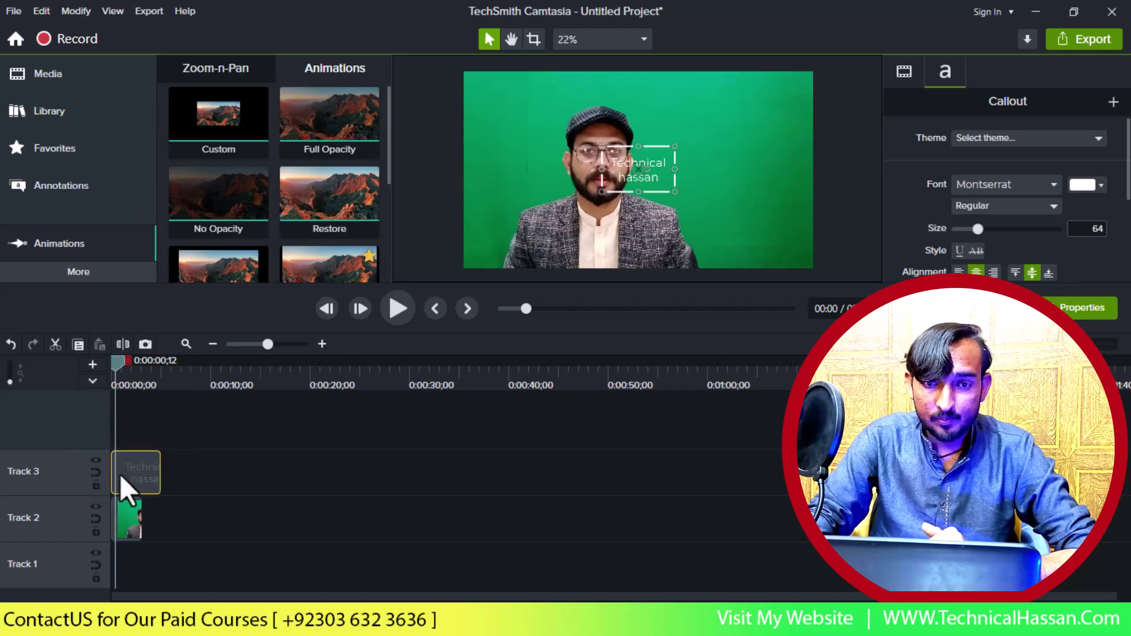
pyautogui.moveTo(203, 152); pyautogui.dragTo(119, 465)
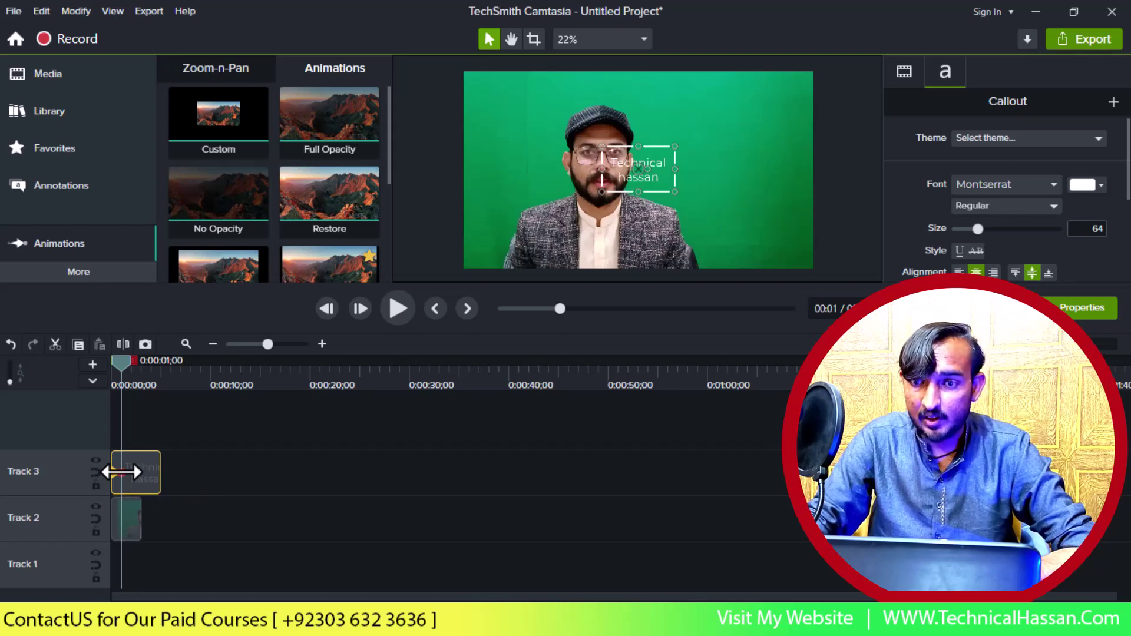
# With the playhead at 0:00:01;00, move the text callout horizontally to the right until it sits just outside the video frame
pyautogui.press('Right')
pyautogui.press('Right')
pyautogui.press('Right')
pyautogui.press('Right')
pyautogui.press('Right')
pyautogui.press('Right')
pyautogui.press('Right')
pyautogui.press('Right')
pyautogui.press('Right')
pyautogui.press('Right')
pyautogui.press('Right')
pyautogui.press('Right')
pyautogui.press('Right')
pyautogui.press('Right')
pyautogui.press('Right')
pyautogui.press('Right')
pyautogui.press('Right')
pyautogui.press('Right')
pyautogui.press('Right')
pyautogui.press('Right')
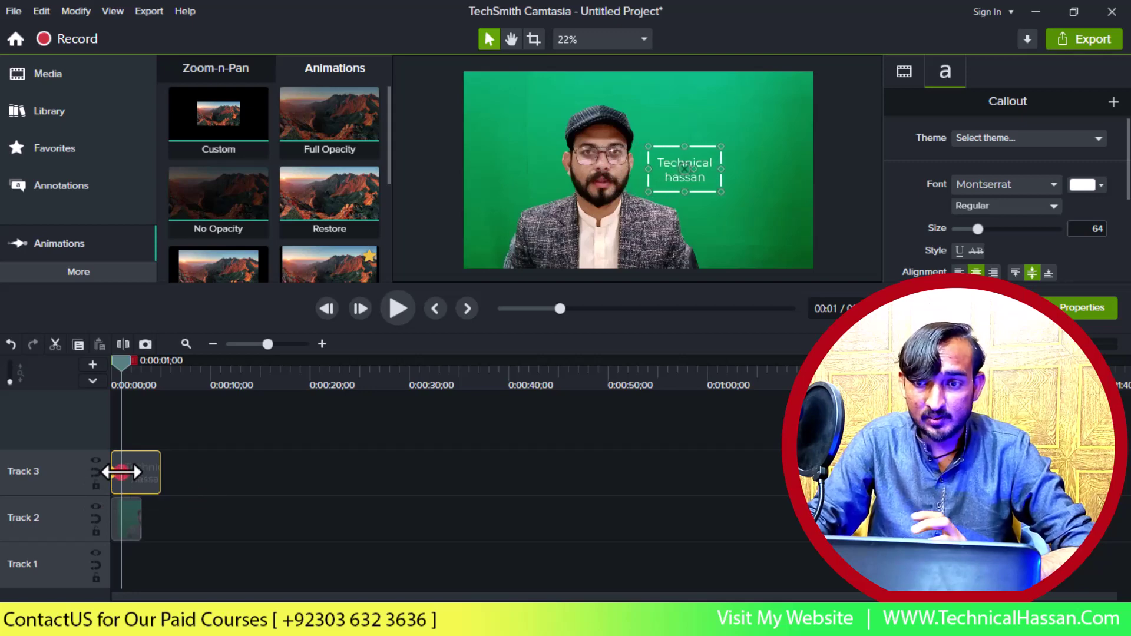
pyautogui.press('Right')
pyautogui.press('Right')
pyautogui.press('Right')
pyautogui.press('Right')
pyautogui.press('Right')
pyautogui.press('Right')
pyautogui.press('Right')
pyautogui.press('Right')
pyautogui.press('Right')
pyautogui.press('Right')
pyautogui.press('Right')
pyautogui.press('Right')
pyautogui.press('Right')
pyautogui.press('Right')
pyautogui.press('Right')
pyautogui.press('Right')
pyautogui.press('Right')
pyautogui.press('Right')
pyautogui.press('Right')
pyautogui.press('Right')
pyautogui.press('Right')
pyautogui.press('Right')
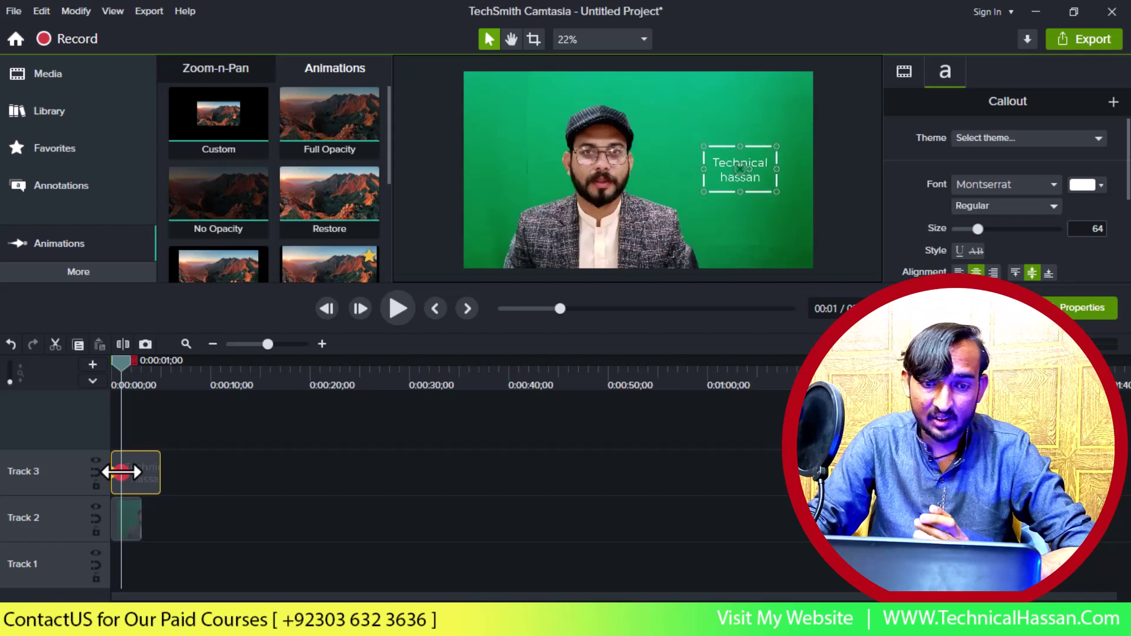
pyautogui.press('Right')
pyautogui.press('Right')
pyautogui.press('Right')
pyautogui.press('Right')
pyautogui.press('Right')
pyautogui.press('Right')
pyautogui.press('Right')
pyautogui.press('Right')
pyautogui.press('Right')
pyautogui.press('Right')
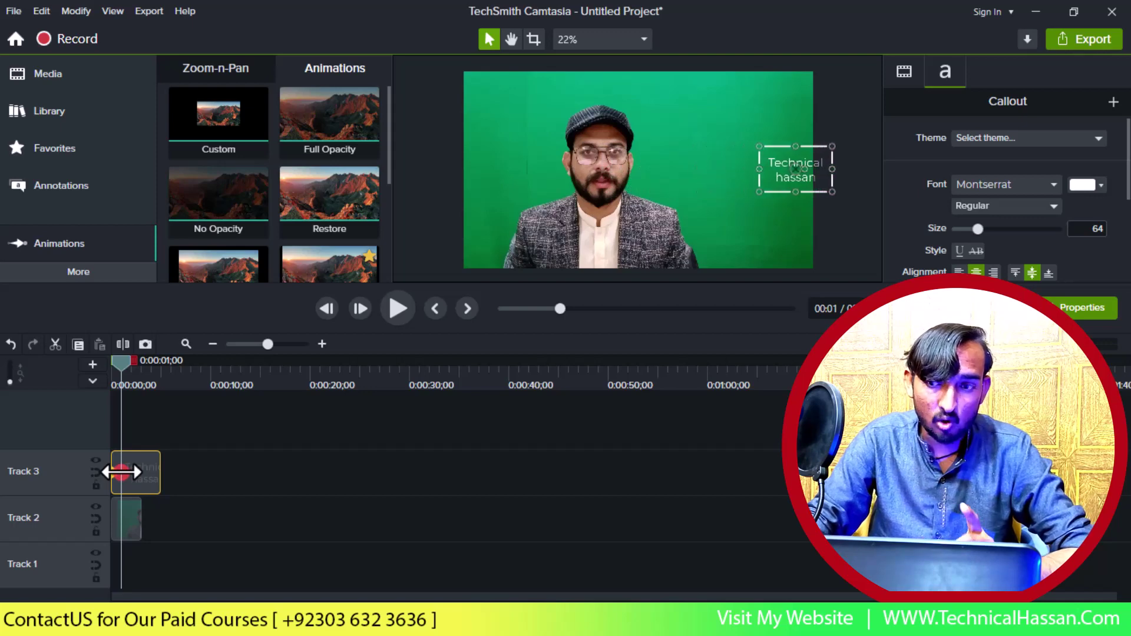
pyautogui.press('Right')
pyautogui.press('Right')
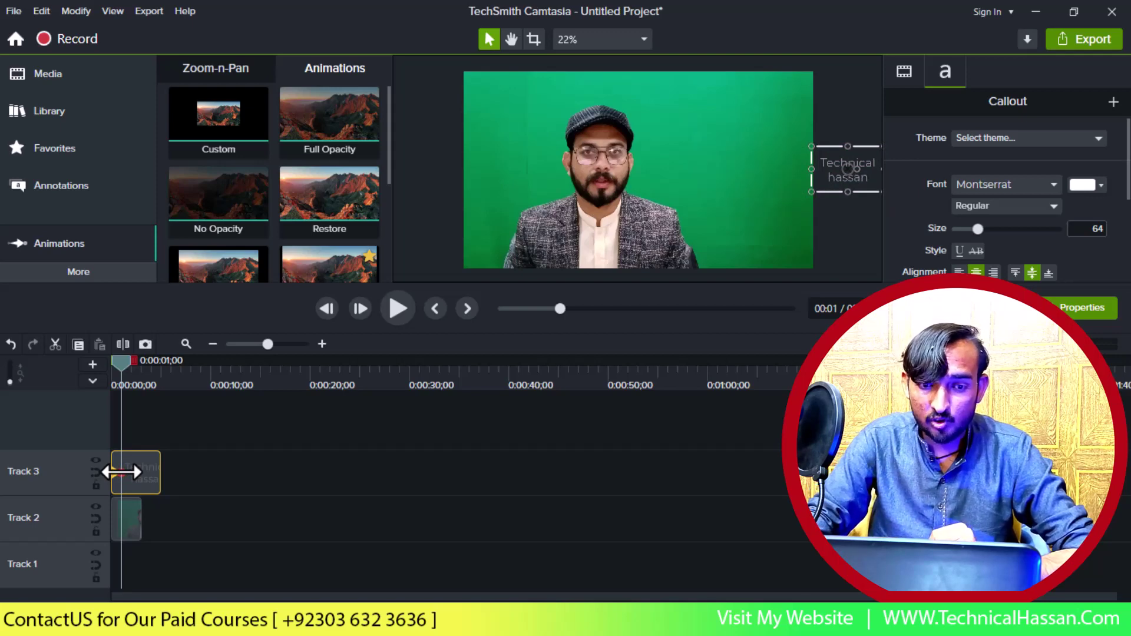
# Extend the callout's animation to the end of the callout at 0:00:05;00 and preview it from the beginning
pyautogui.moveTo(121, 472); pyautogui.dragTo(159, 472)
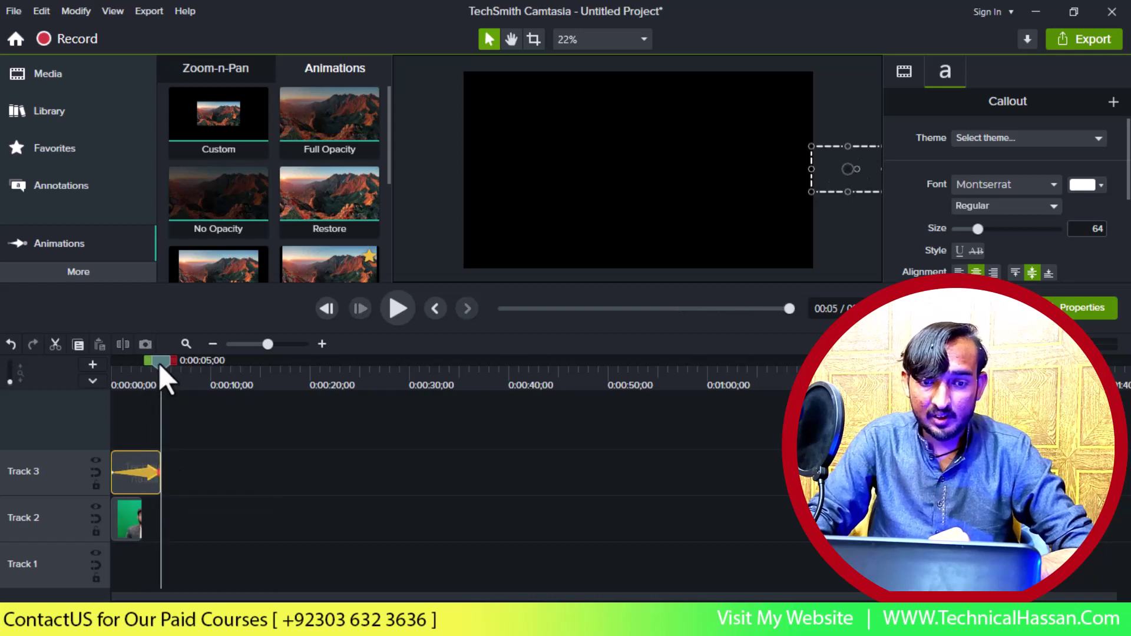
pyautogui.moveTo(160, 366); pyautogui.dragTo(92, 359)
pyautogui.press('space')
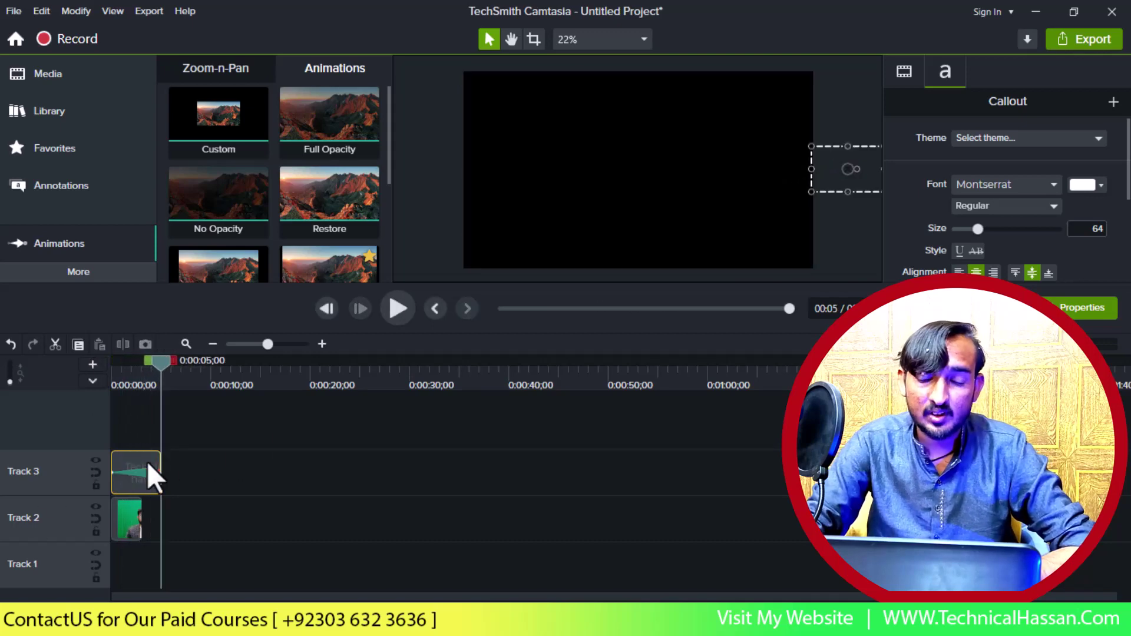
# Delete the animated text callout from Track 3 and place the playhead at 0:00:01;18 over the video clip
pyautogui.press('Delete')
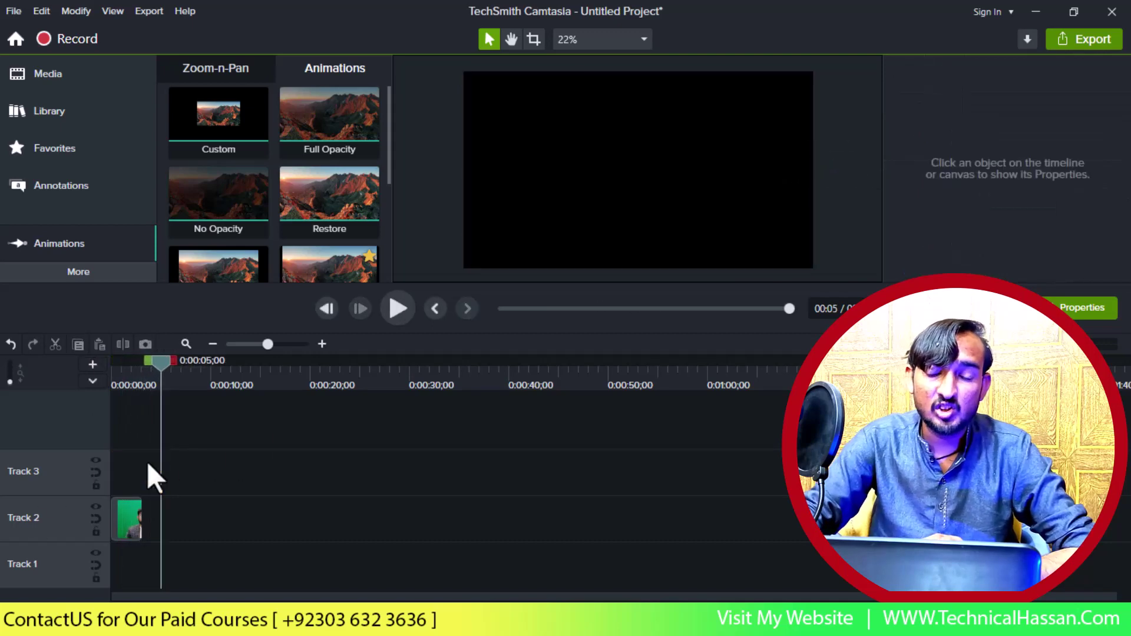
pyautogui.click(126, 373)
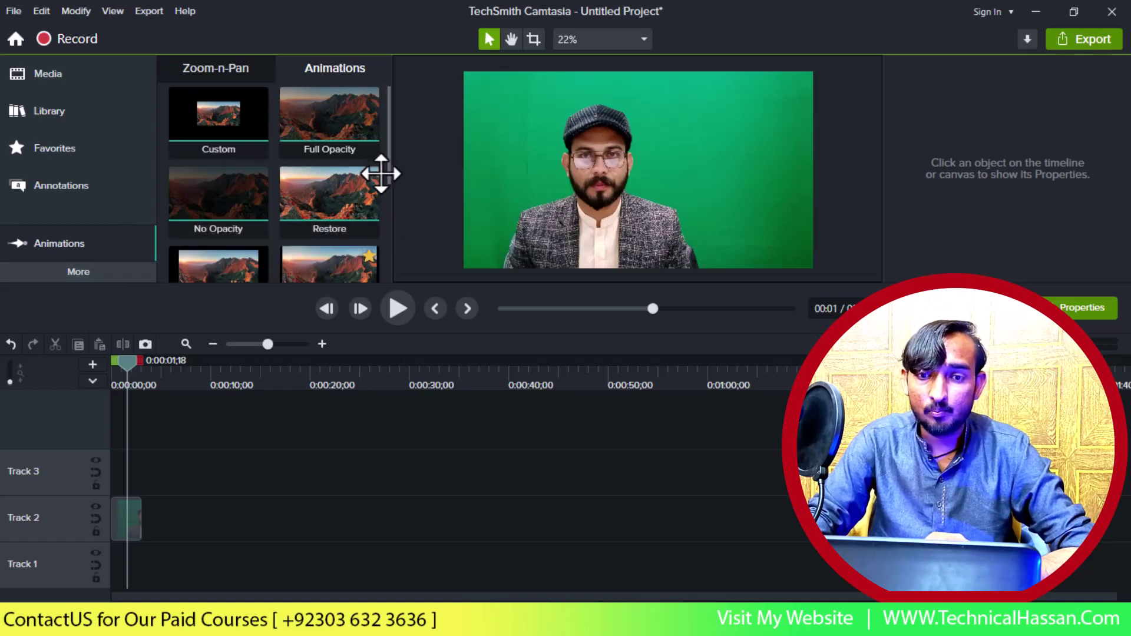
pyautogui.moveTo(384, 181); pyautogui.dragTo(383, 157)
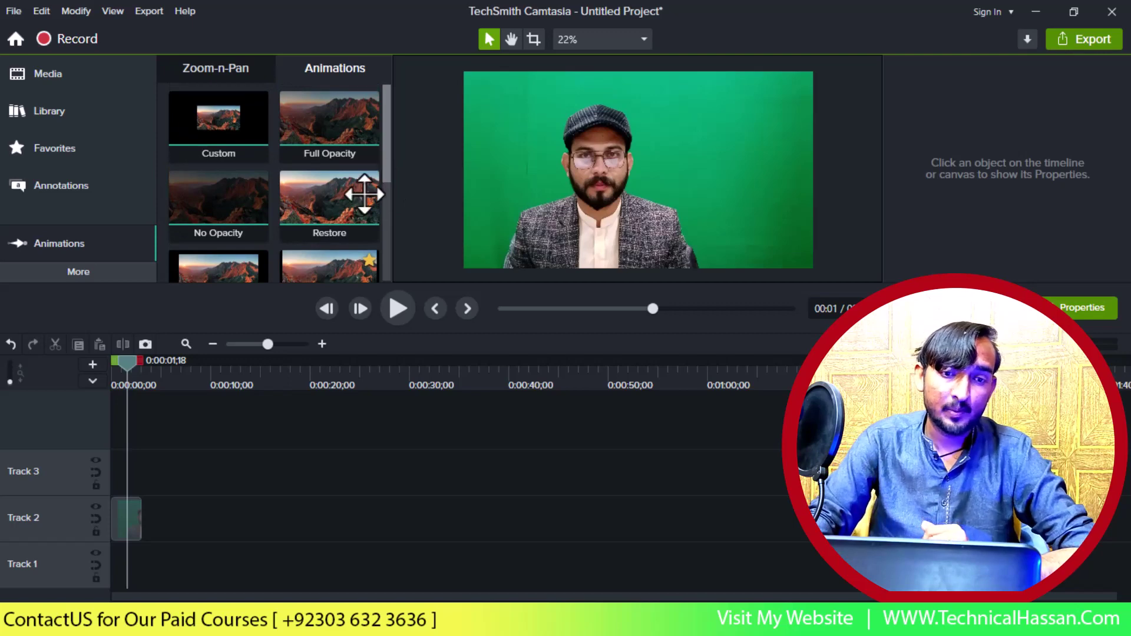
# Try to apply the Cursor Spotlight cursor effect on the timeline
pyautogui.click(105, 271)
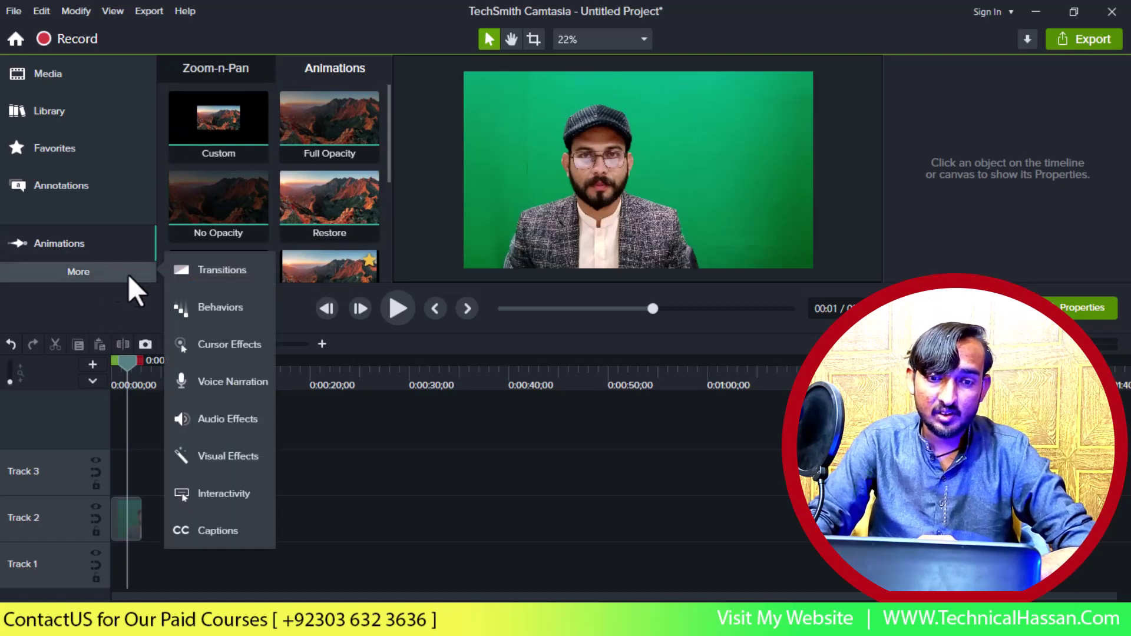
pyautogui.click(226, 353)
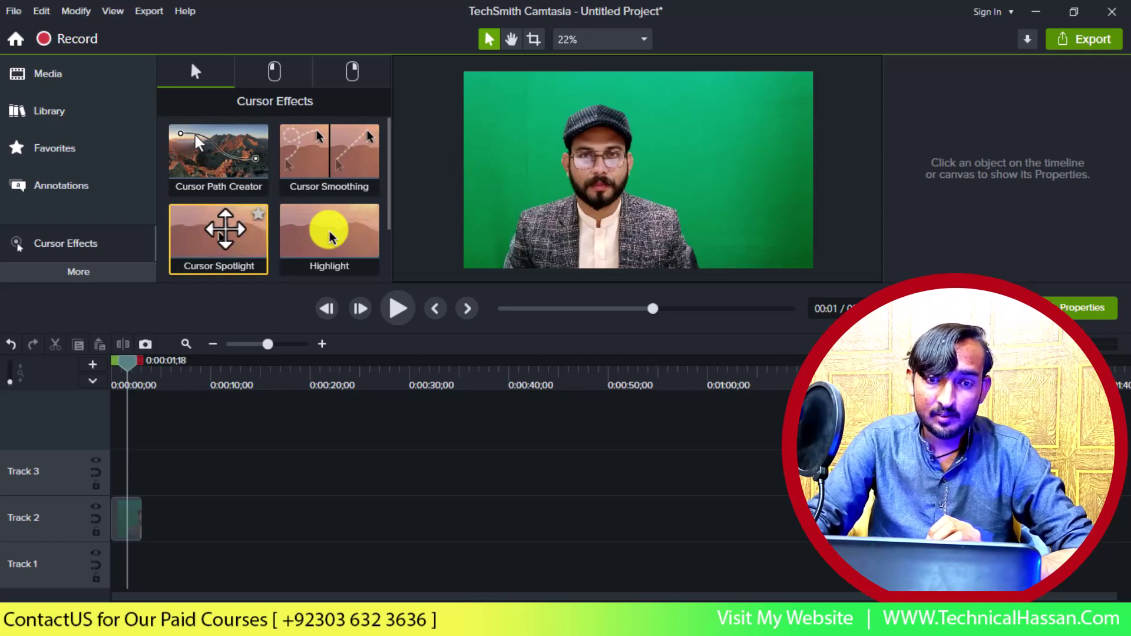
pyautogui.moveTo(233, 229); pyautogui.dragTo(114, 470)
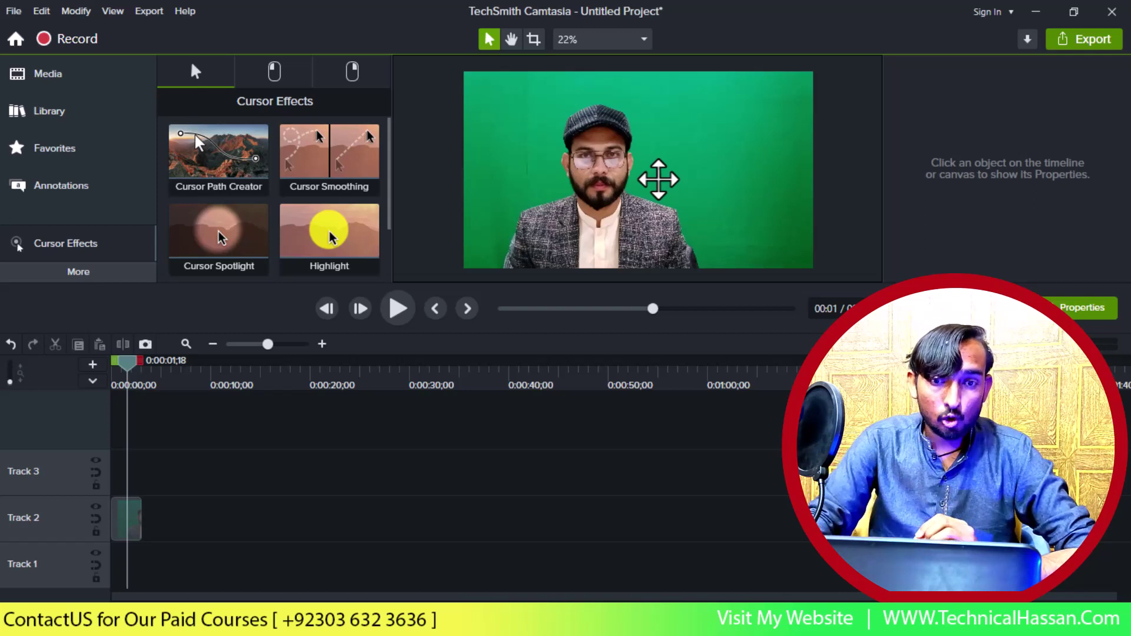
# Look through the available Left Click and Right Click cursor effects
pyautogui.click(262, 76)
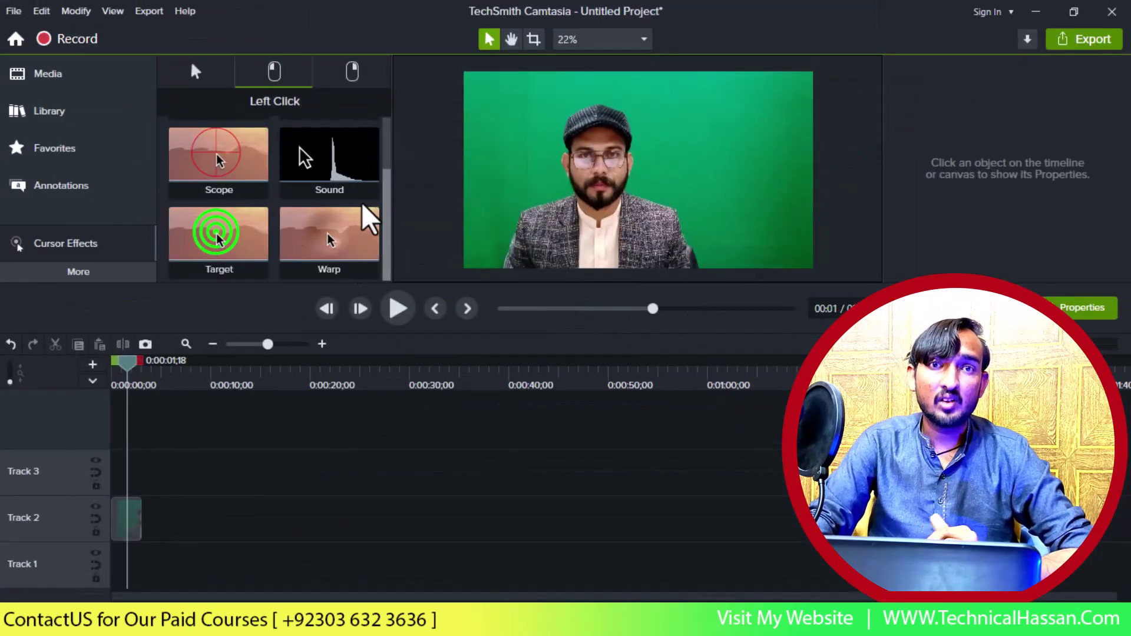
pyautogui.moveTo(370, 196)
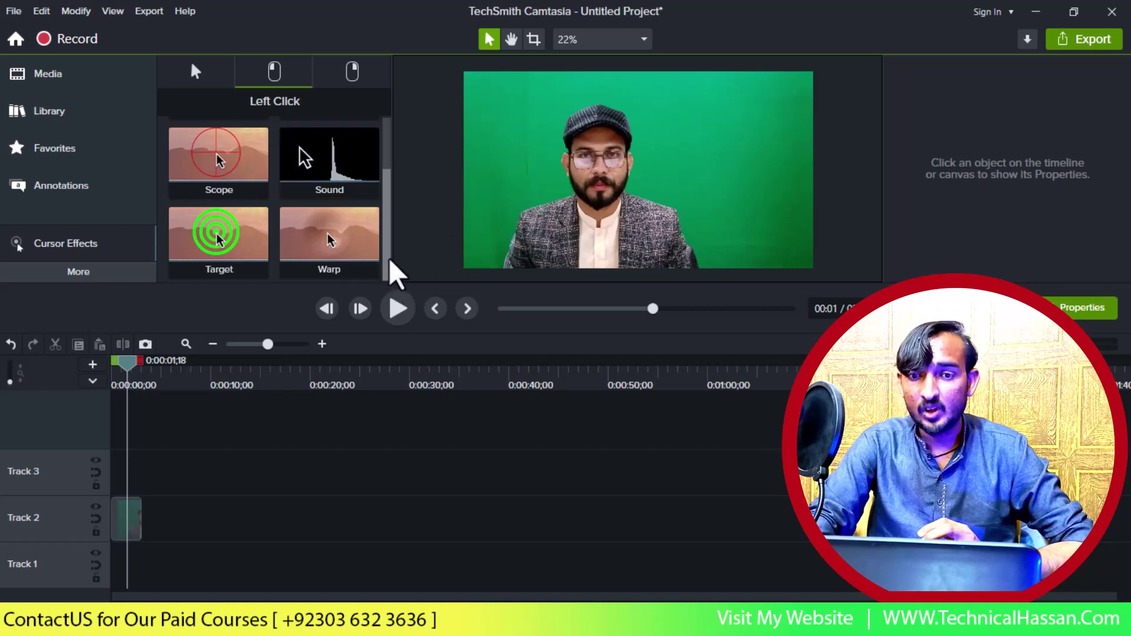
pyautogui.moveTo(386, 266); pyautogui.dragTo(394, 122)
pyautogui.click(361, 71)
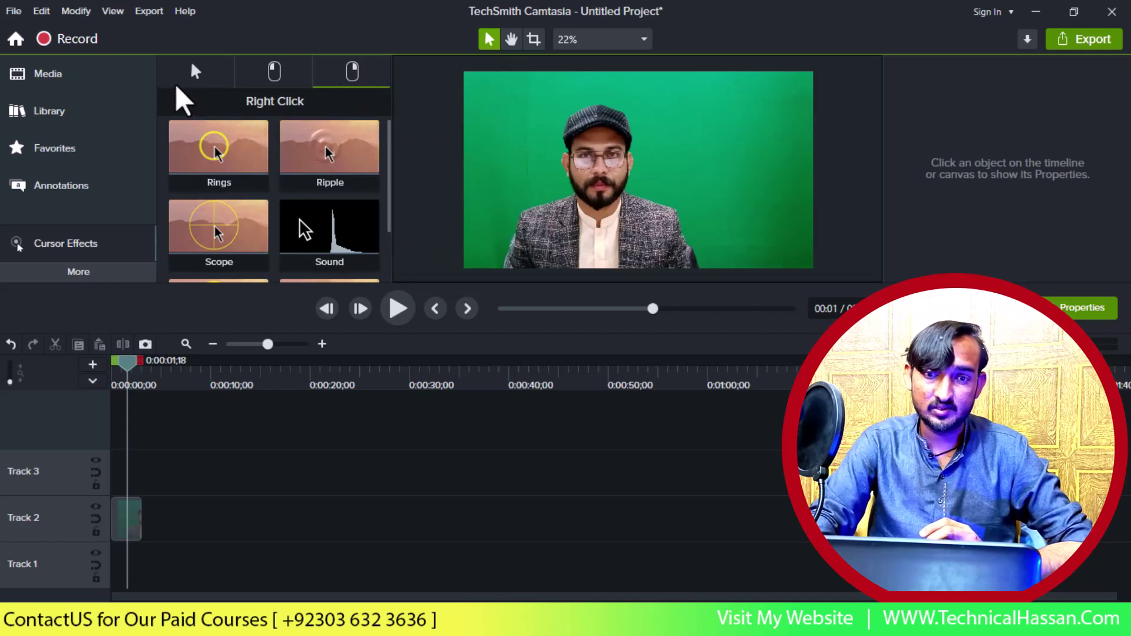
pyautogui.scroll(-2, 393, 232)
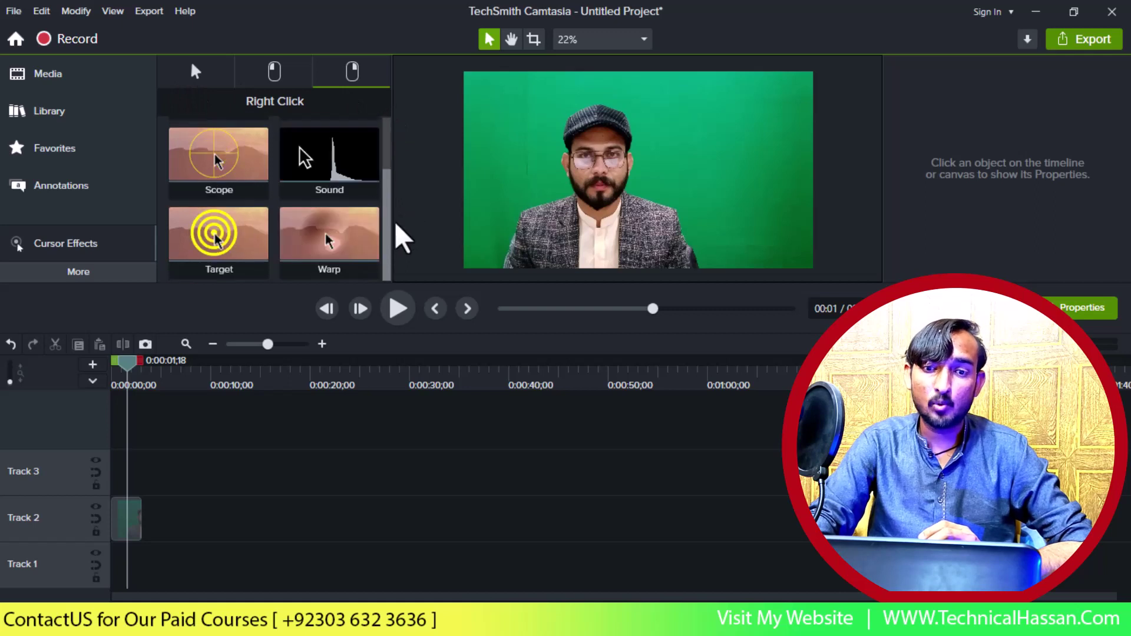
pyautogui.scroll(2, 392, 177)
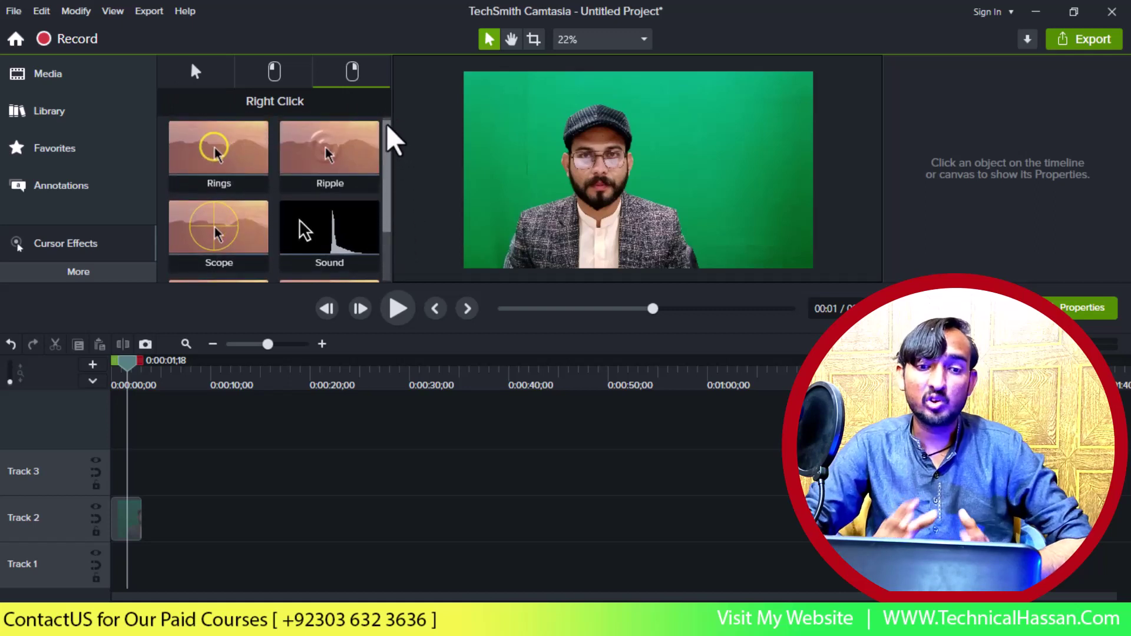
# Try to record a short voice narration and save it as the WAV file Narration 1, declining to send the crash report
pyautogui.click(82, 273)
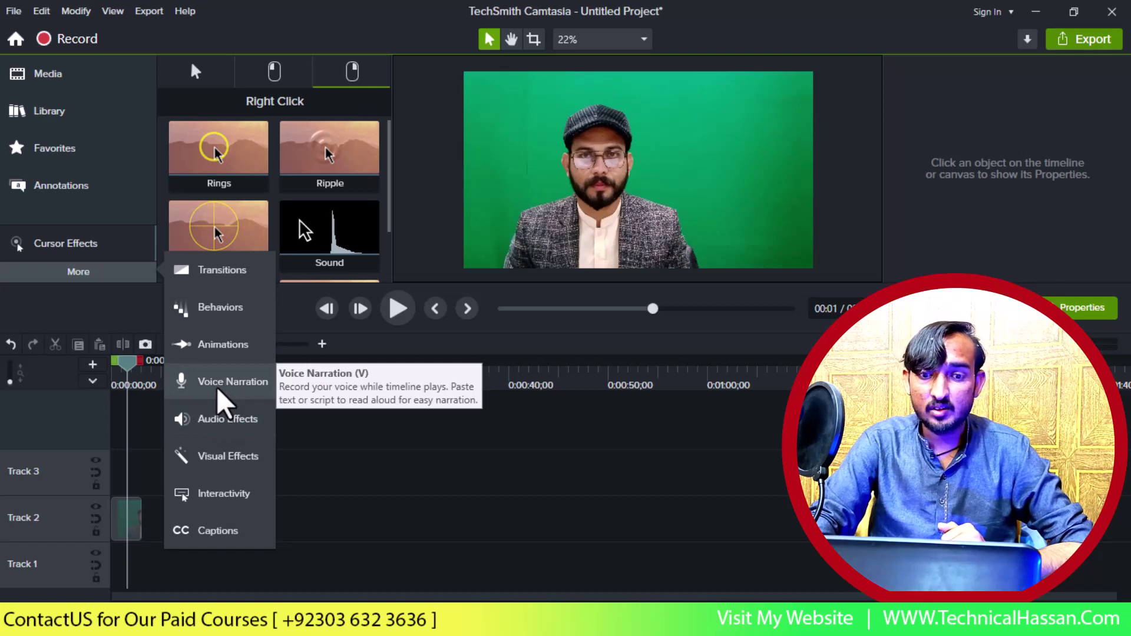
pyautogui.click(224, 401)
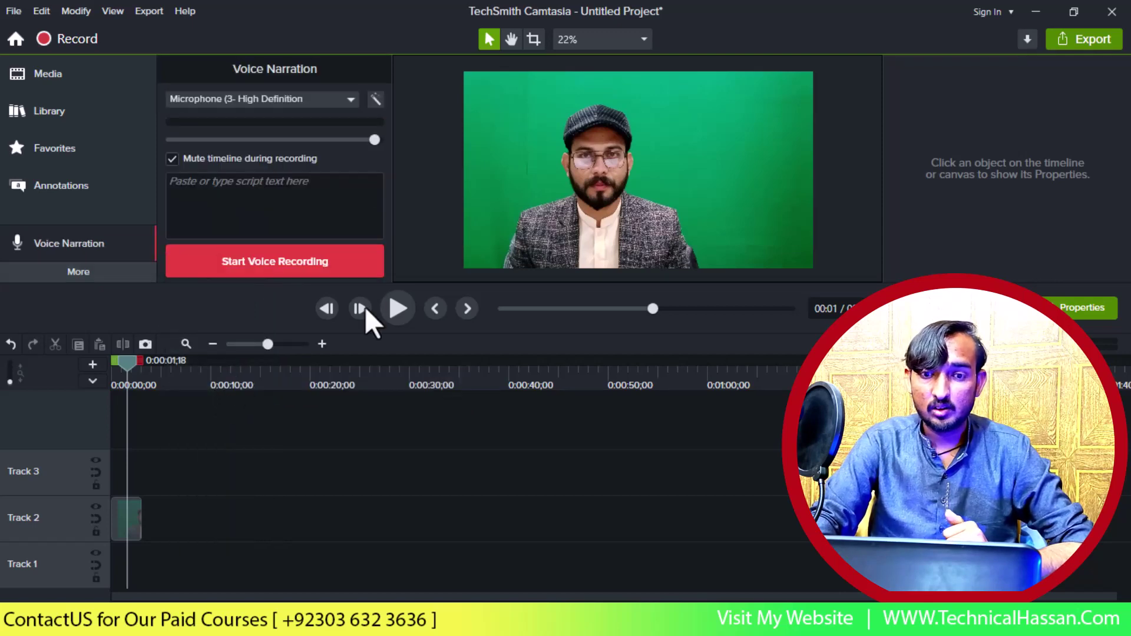
pyautogui.click(253, 272)
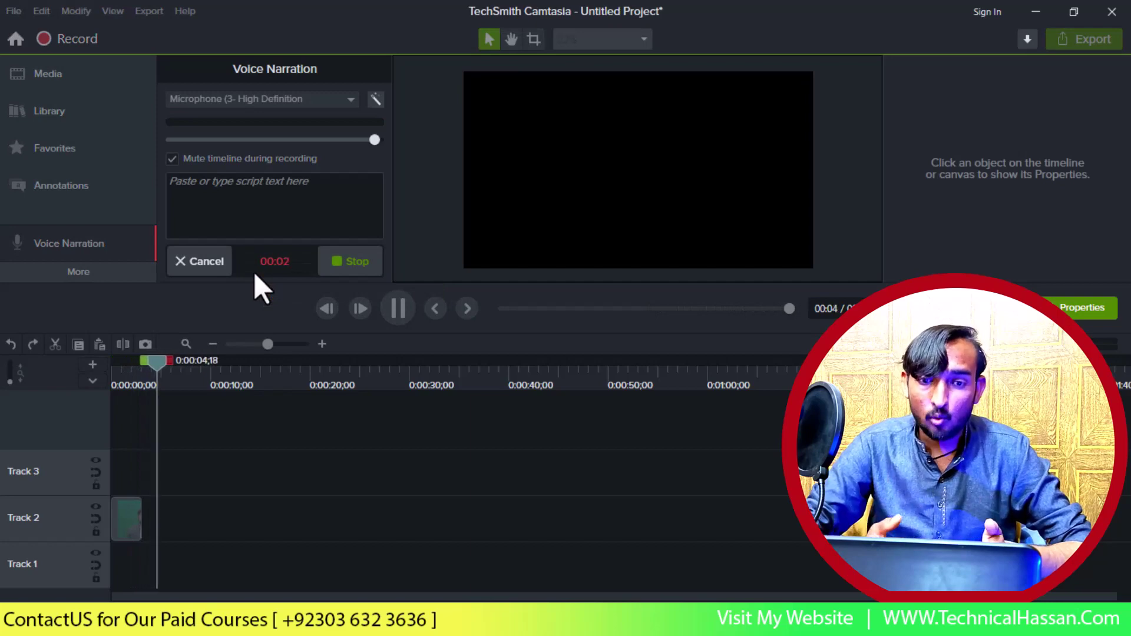
pyautogui.click(356, 257)
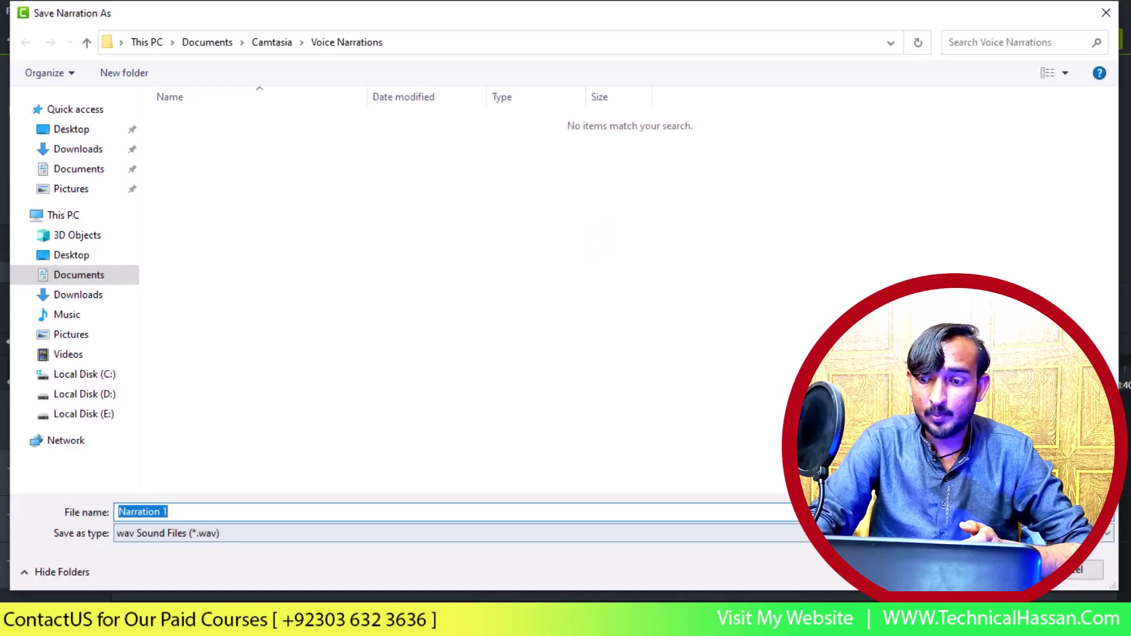
pyautogui.press('Return')
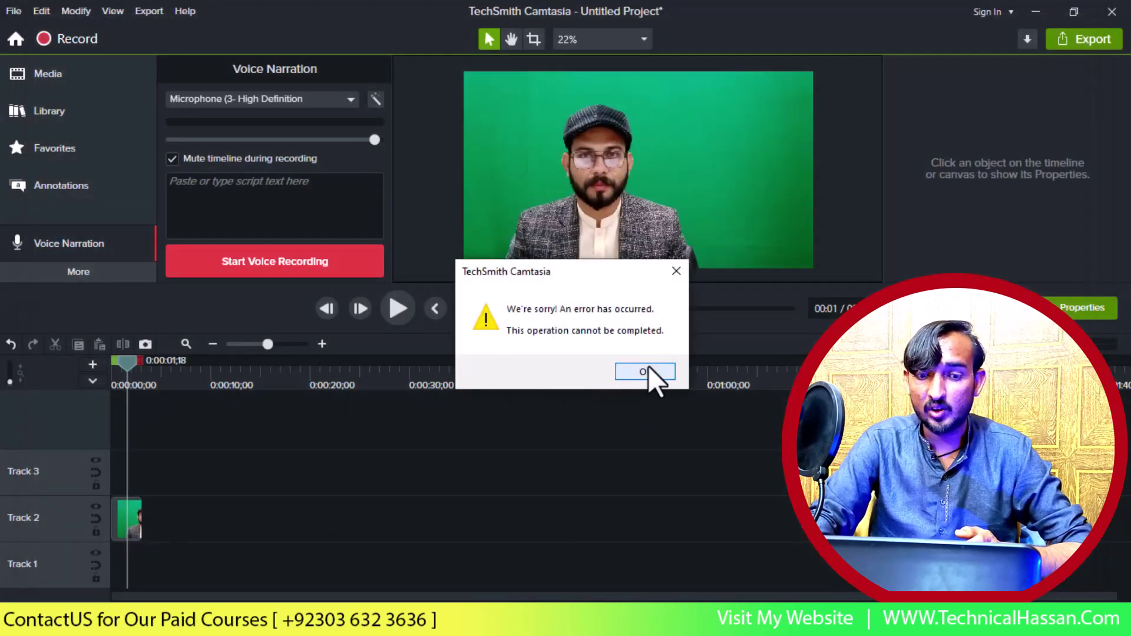
pyautogui.click(647, 370)
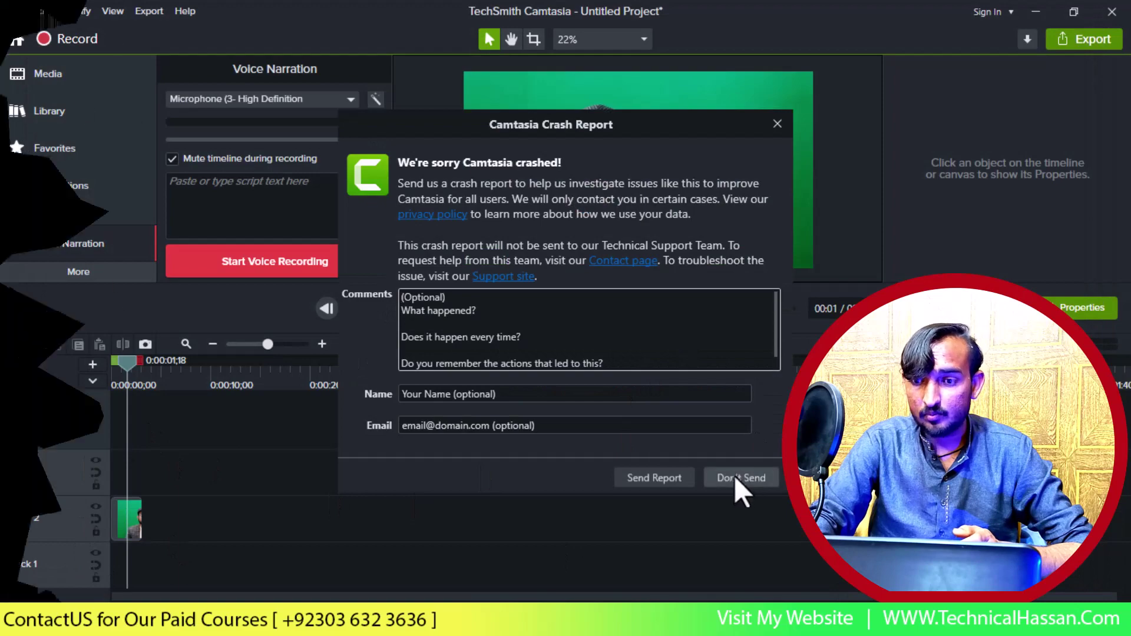
pyautogui.click(736, 477)
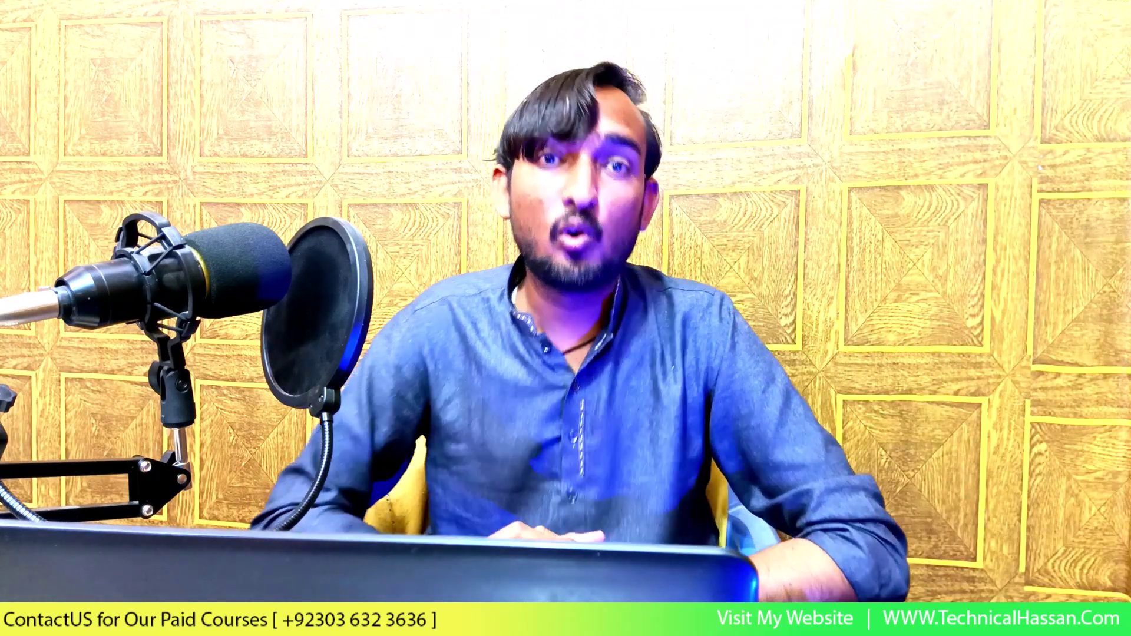